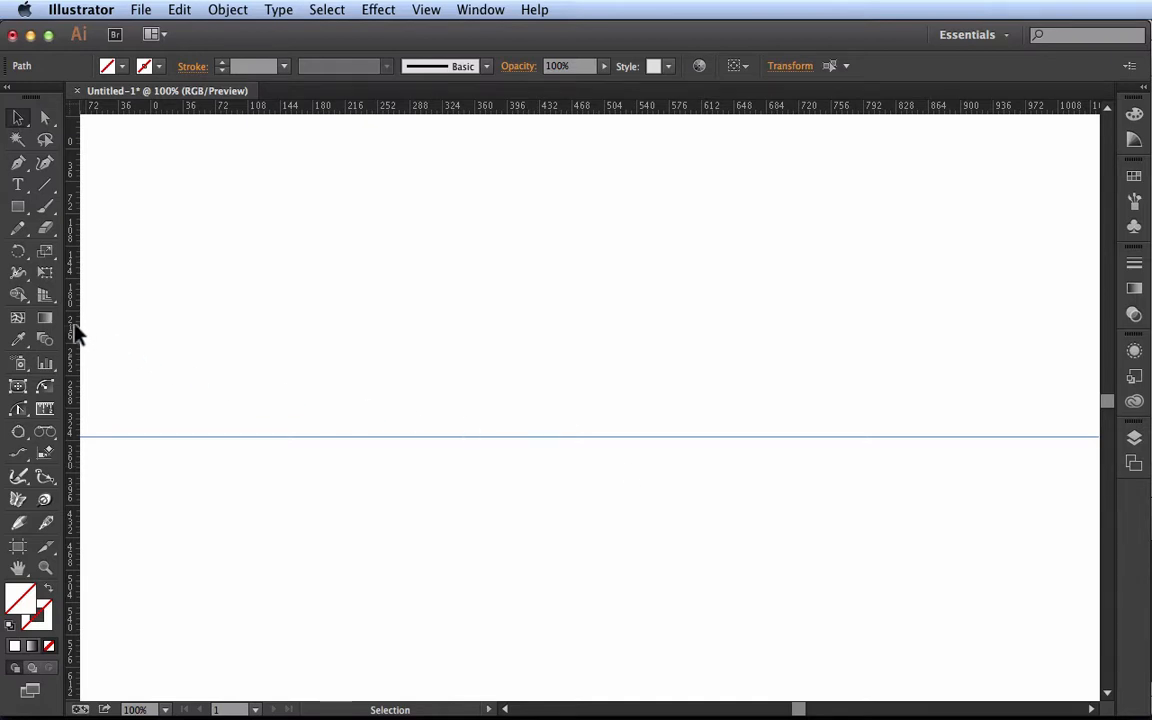
Add two vertical guides at about 650 and 560 on the horizontal ruler and a second horizontal guide above the existing one
left_click_drag(75, 333, 738, 293)
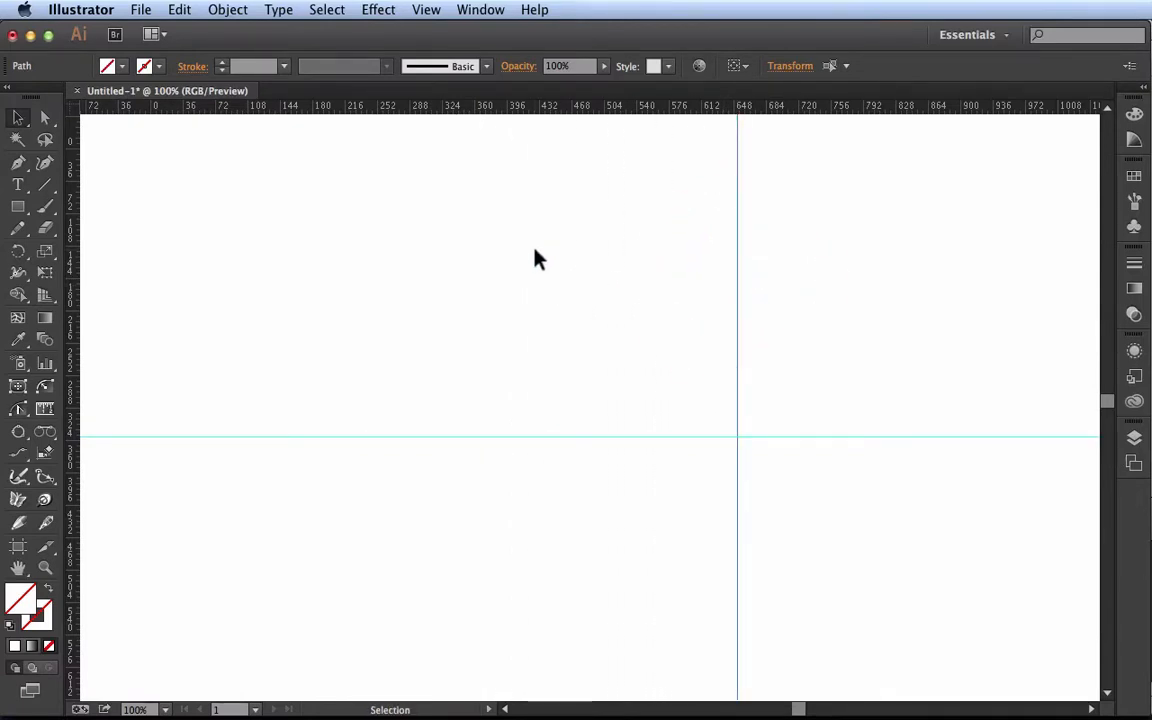
left_click_drag(553, 112, 656, 280)
key("alt")
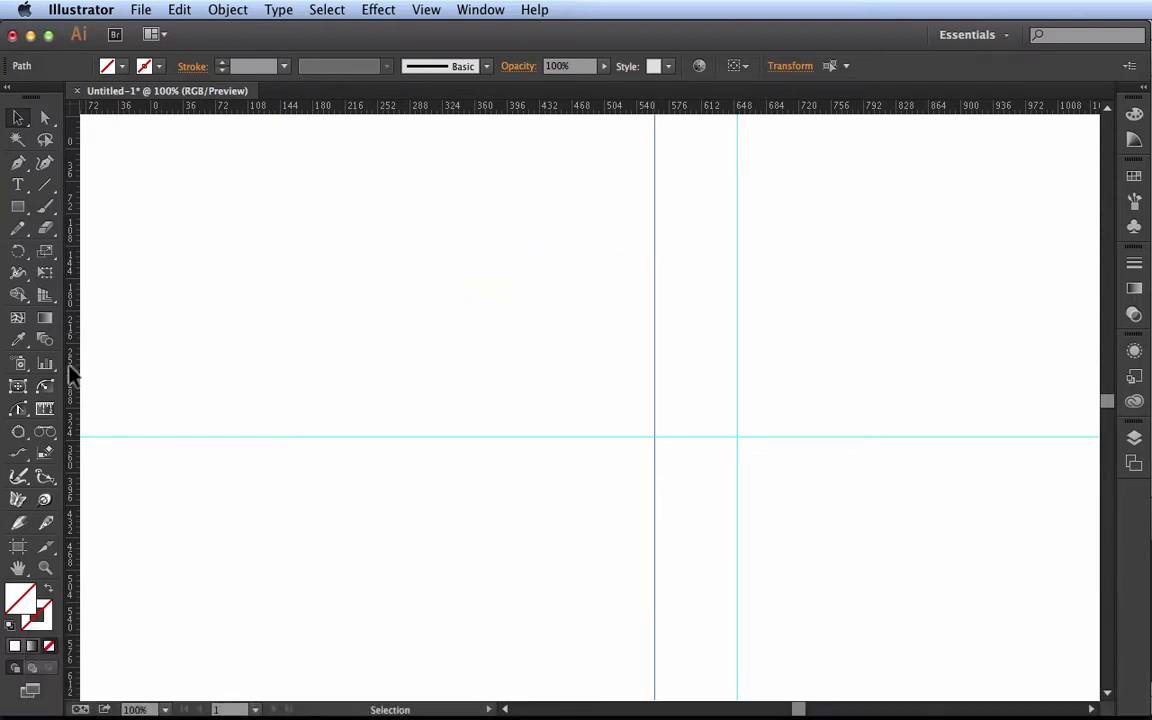
left_click_drag(70, 372, 797, 381)
key("alt")
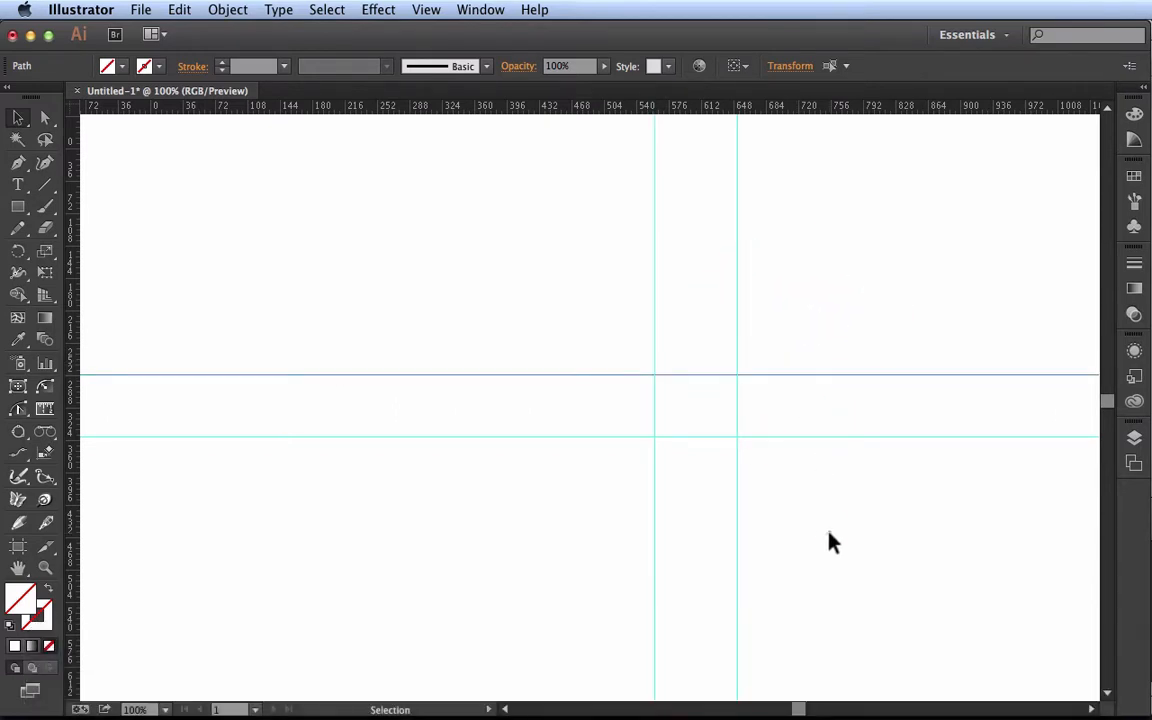
left_click(829, 541)
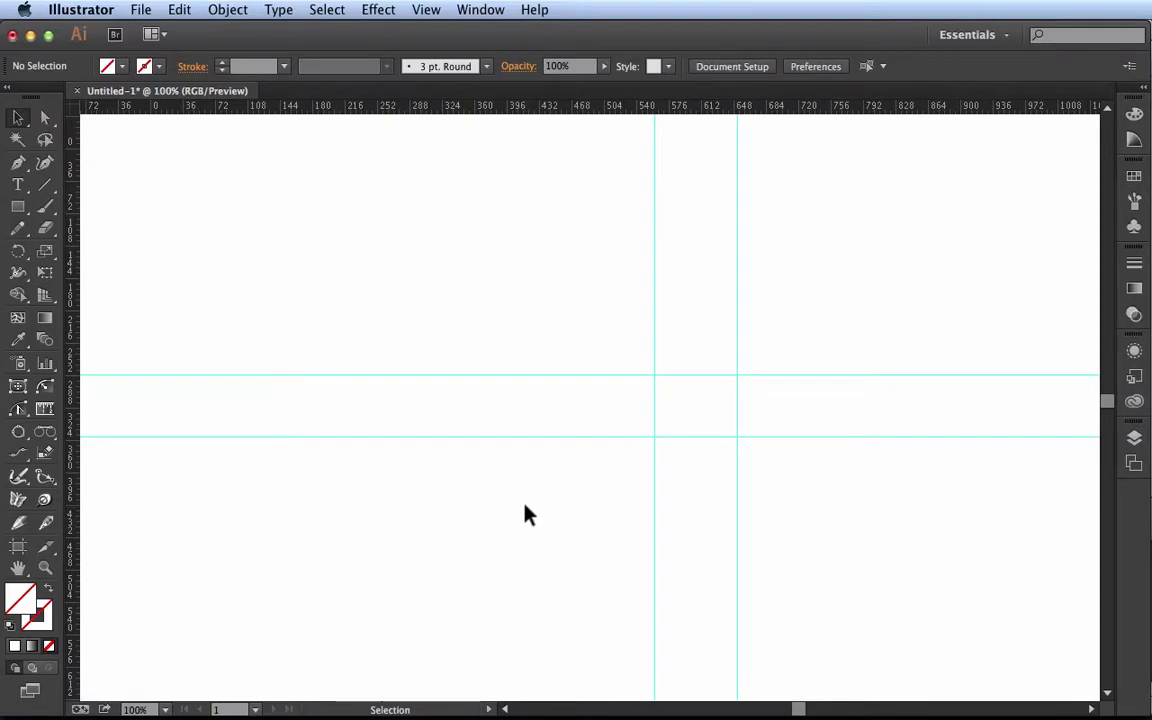
Hide all guides and toggle their visibility several times, leaving them shown
left_click(427, 12)
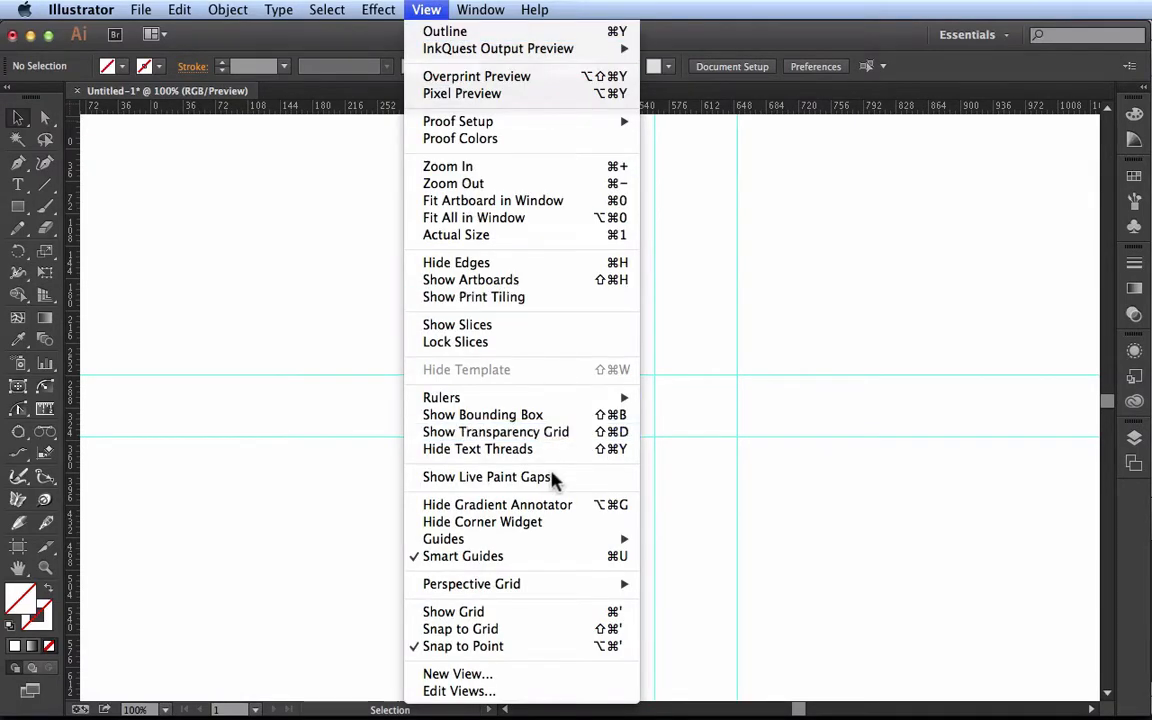
mouse_move(565, 543)
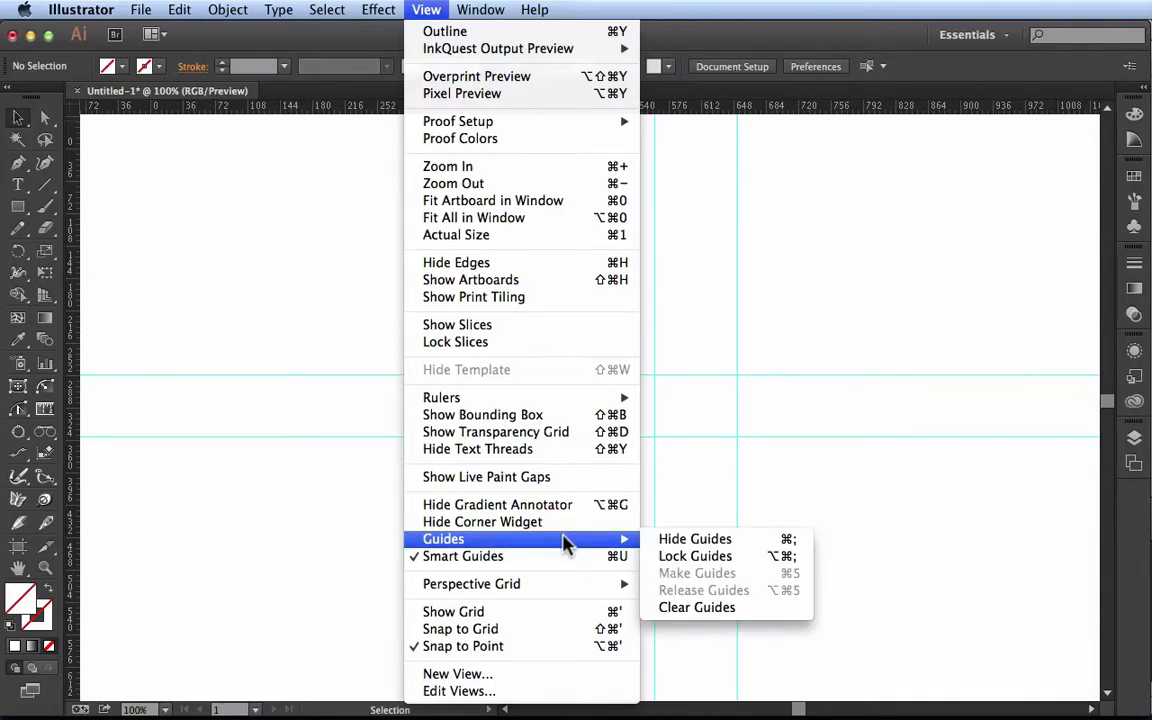
left_click(752, 546)
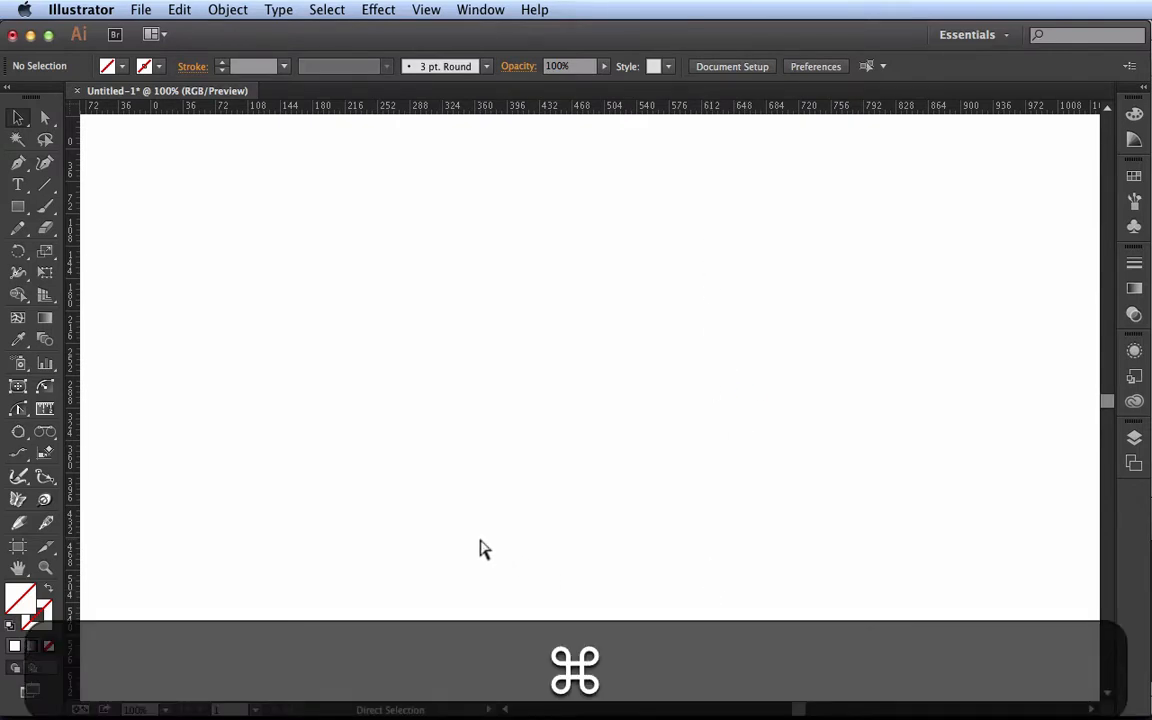
key("super+semicolon")
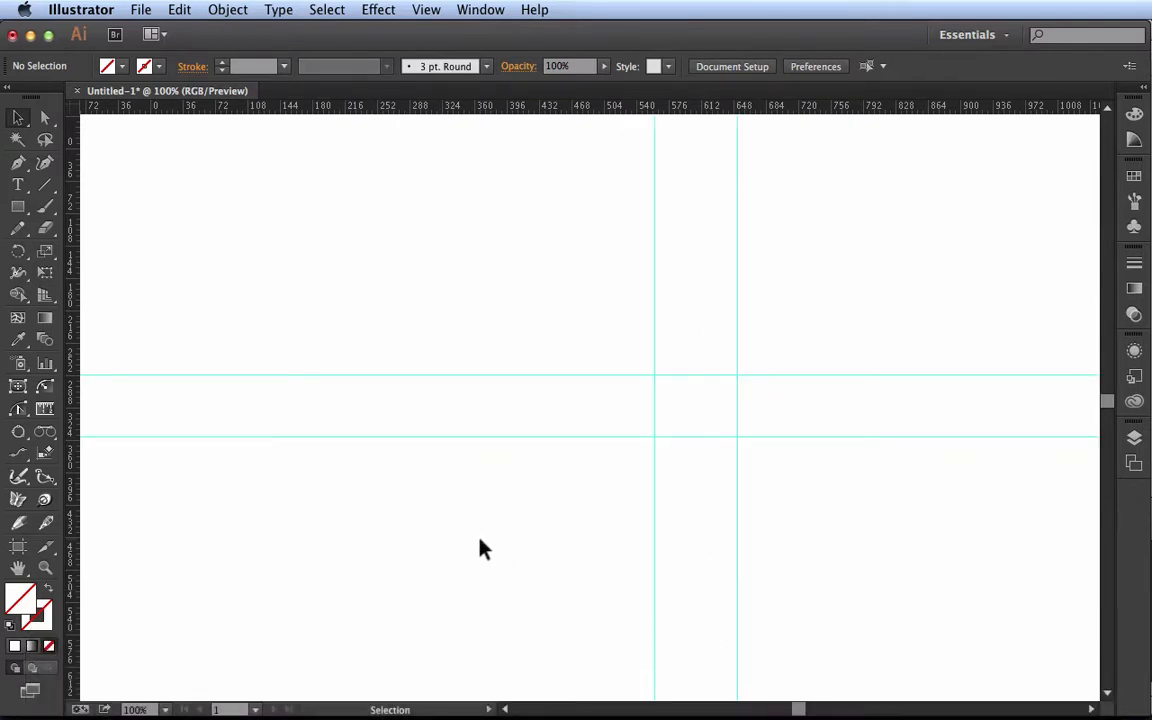
key("super+semicolon")
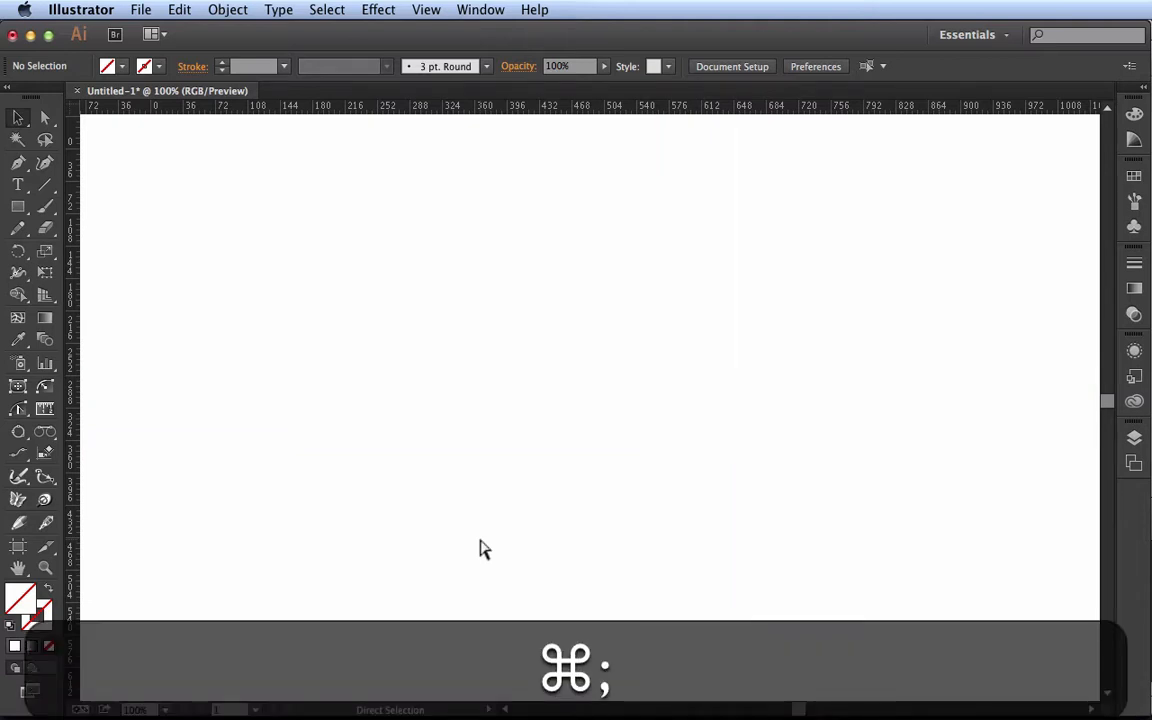
key("super+semicolon")
key("super+semicolon")
key("super+semicolon")
key("super+semicolon")
key("super+semicolon")
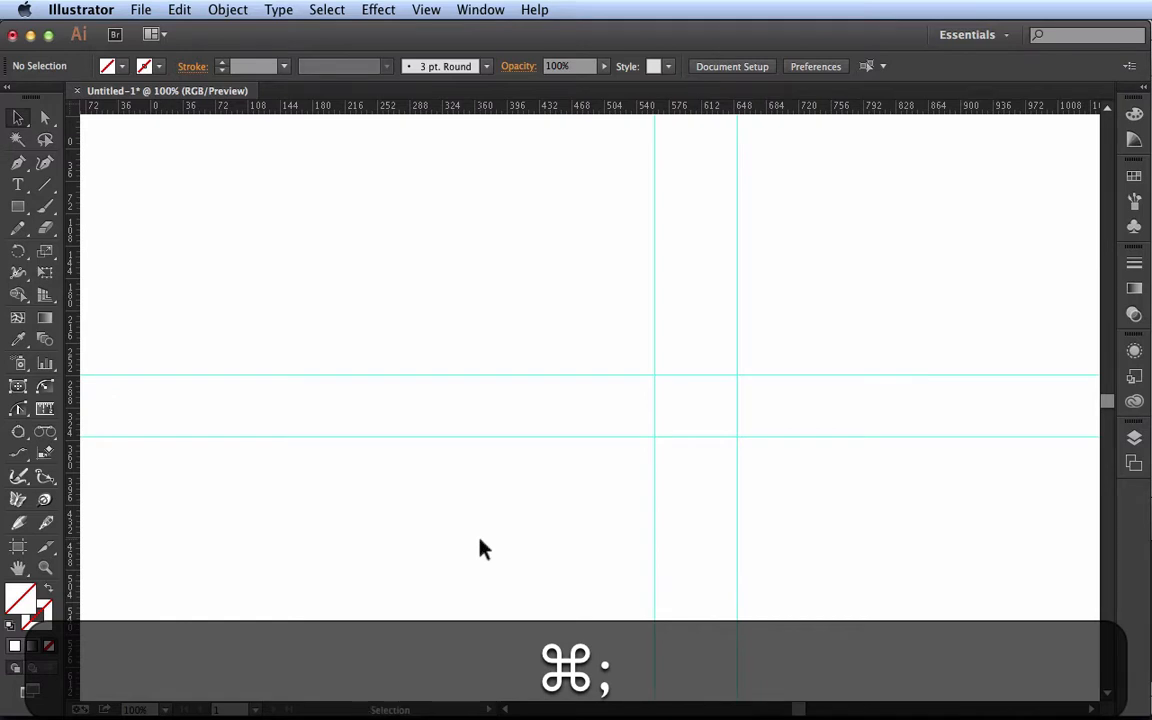
Unlock the guides and move both horizontal guides down by a similar distance, keeping their order
left_click(428, 16)
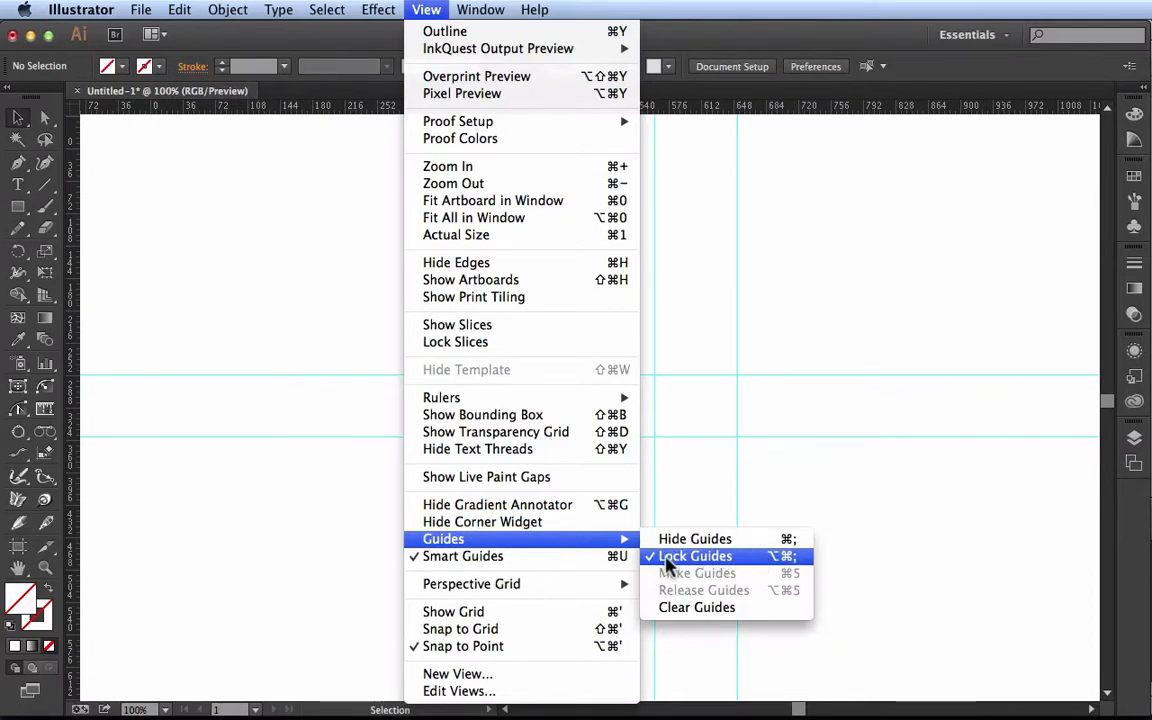
left_click(757, 556)
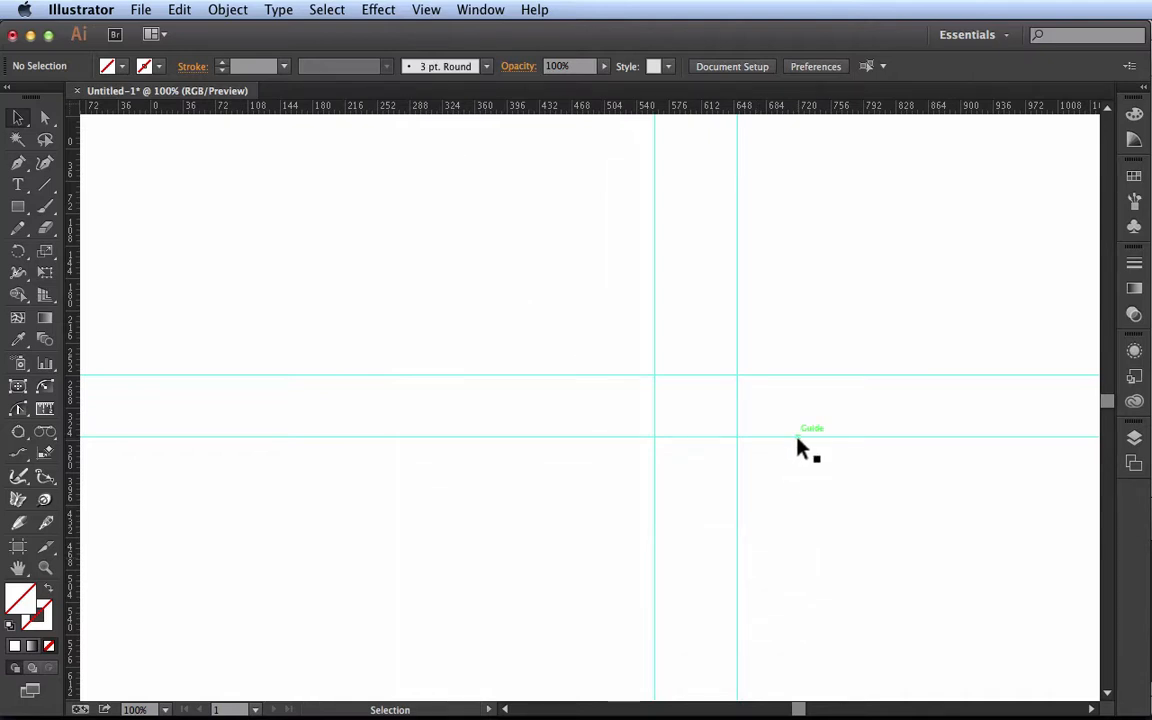
left_click_drag(797, 439, 812, 548)
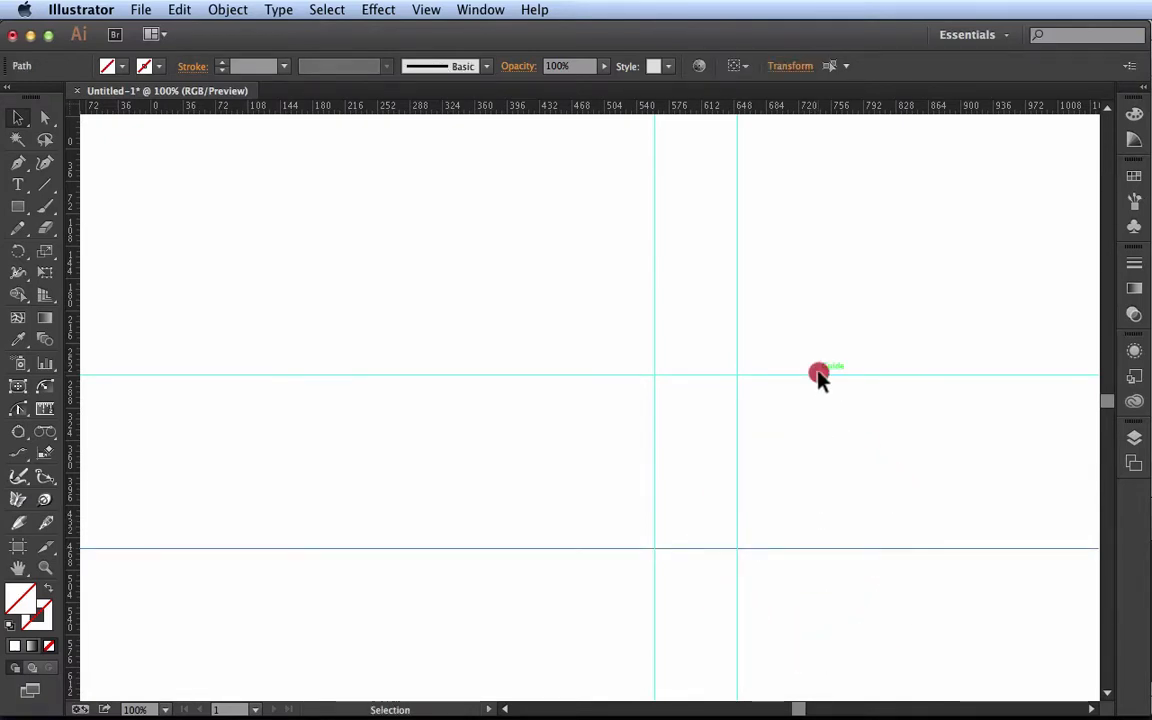
left_click_drag(818, 377, 818, 491)
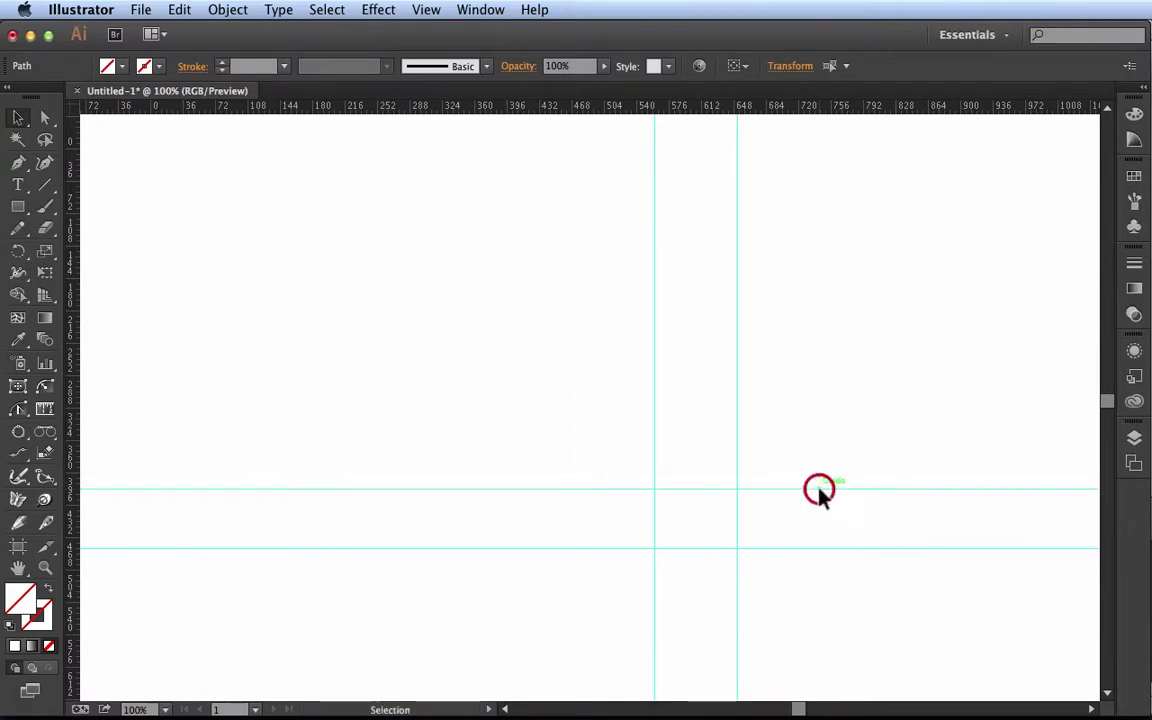
left_click(810, 463)
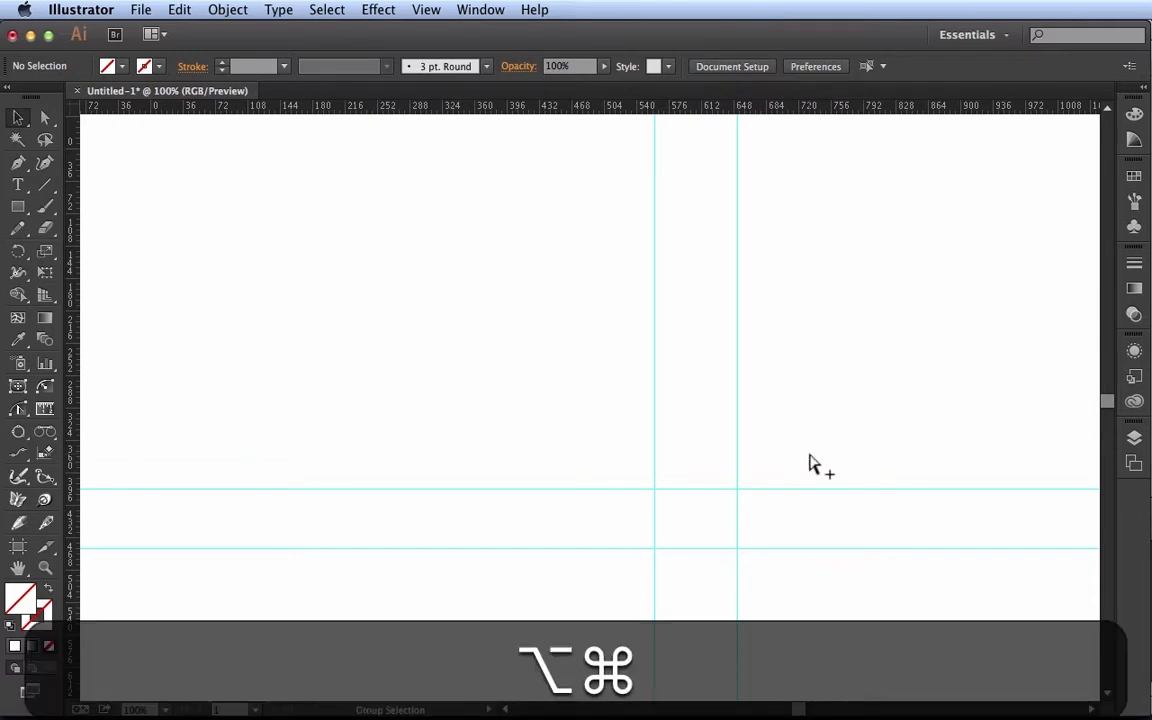
Lock the guides and try to move the upper horizontal guide upward
key("super+alt+semicolon")
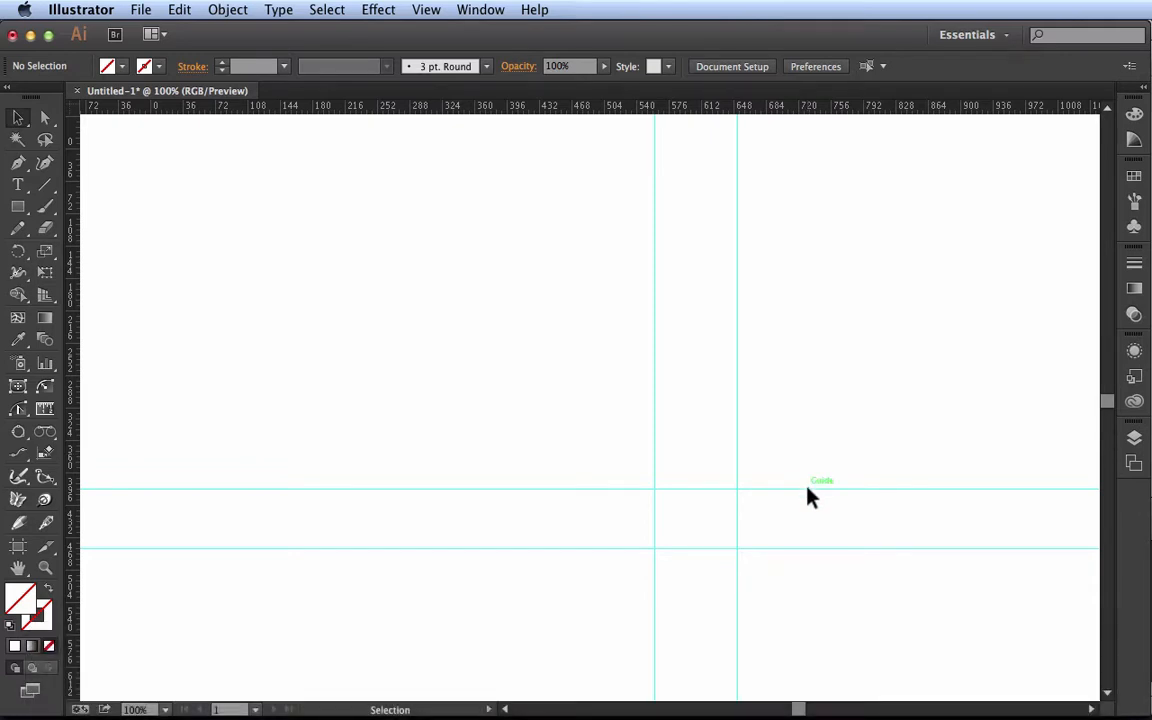
left_click_drag(810, 497, 807, 404)
left_click(861, 444)
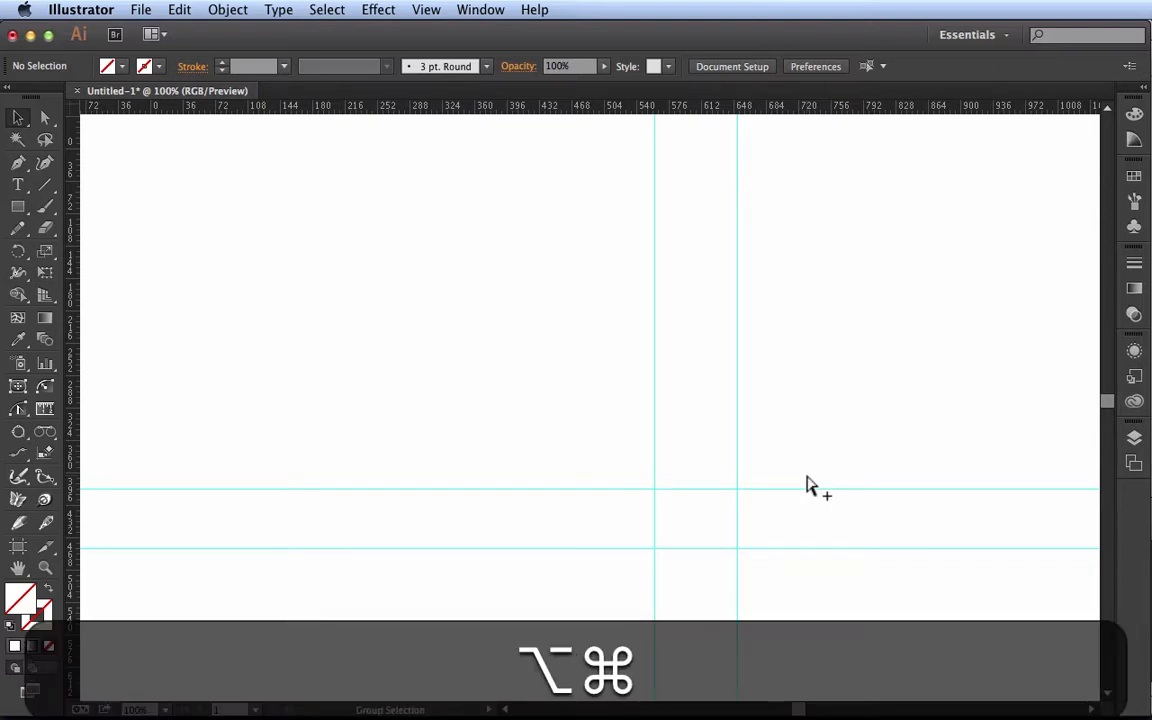
Unlock the guides, move the upper horizontal guide slightly down, and lock the guides again
key("alt+super+semicolon")
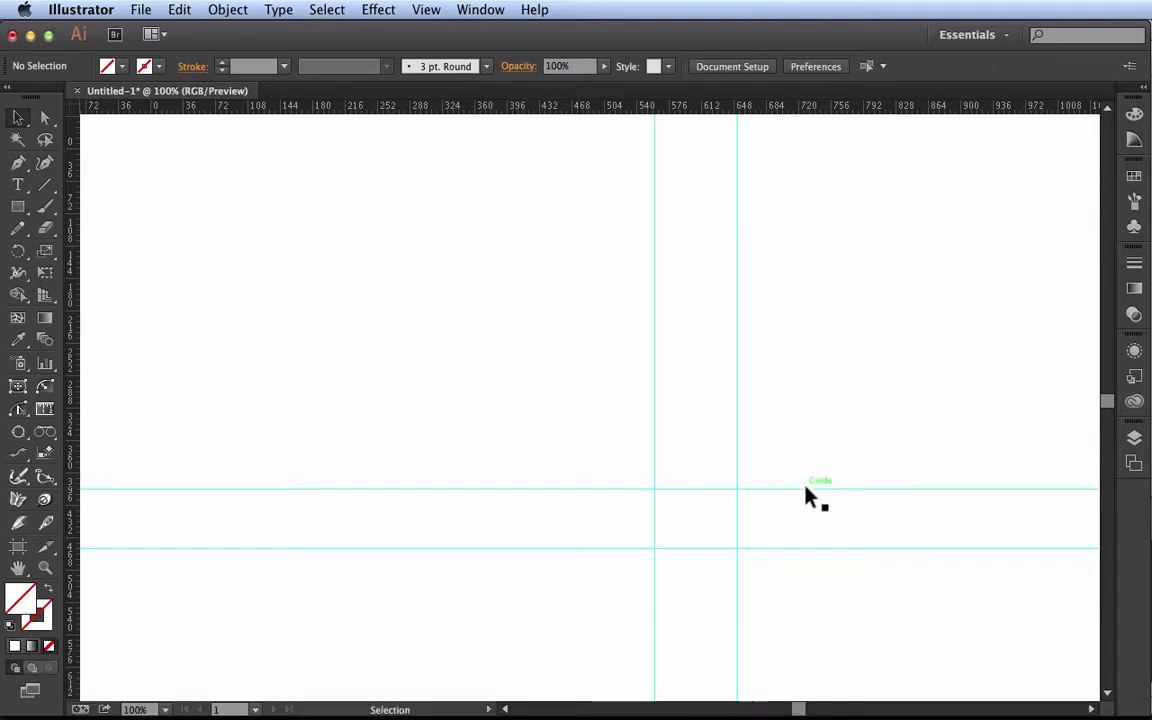
mouse_move(805, 489)
left_mouse_down()
mouse_move(799, 520)
mouse_move(800, 500)
left_mouse_up()
key("alt+super+semicolon")
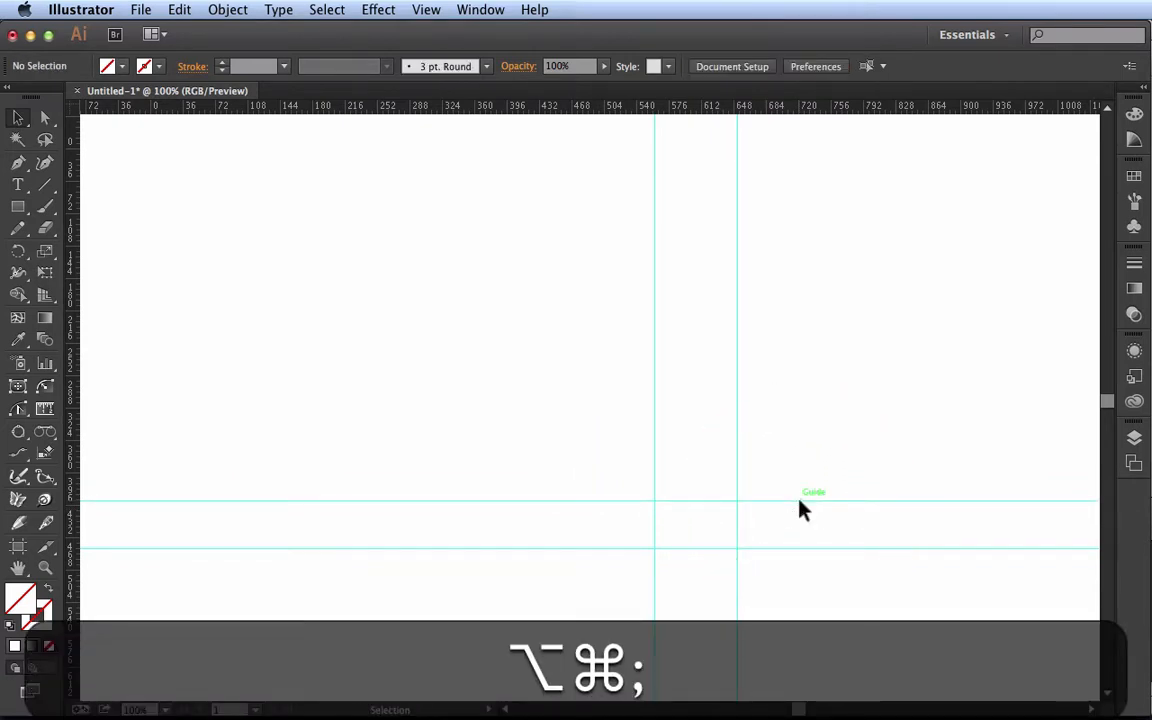
left_click(427, 10)
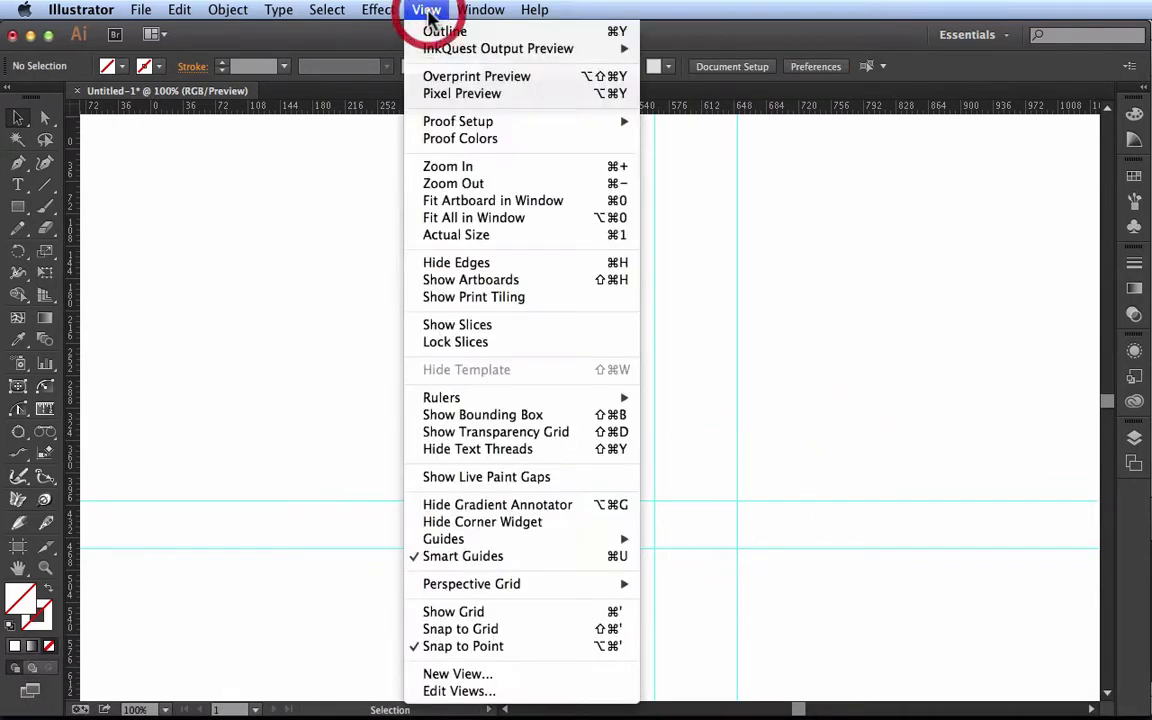
mouse_move(511, 546)
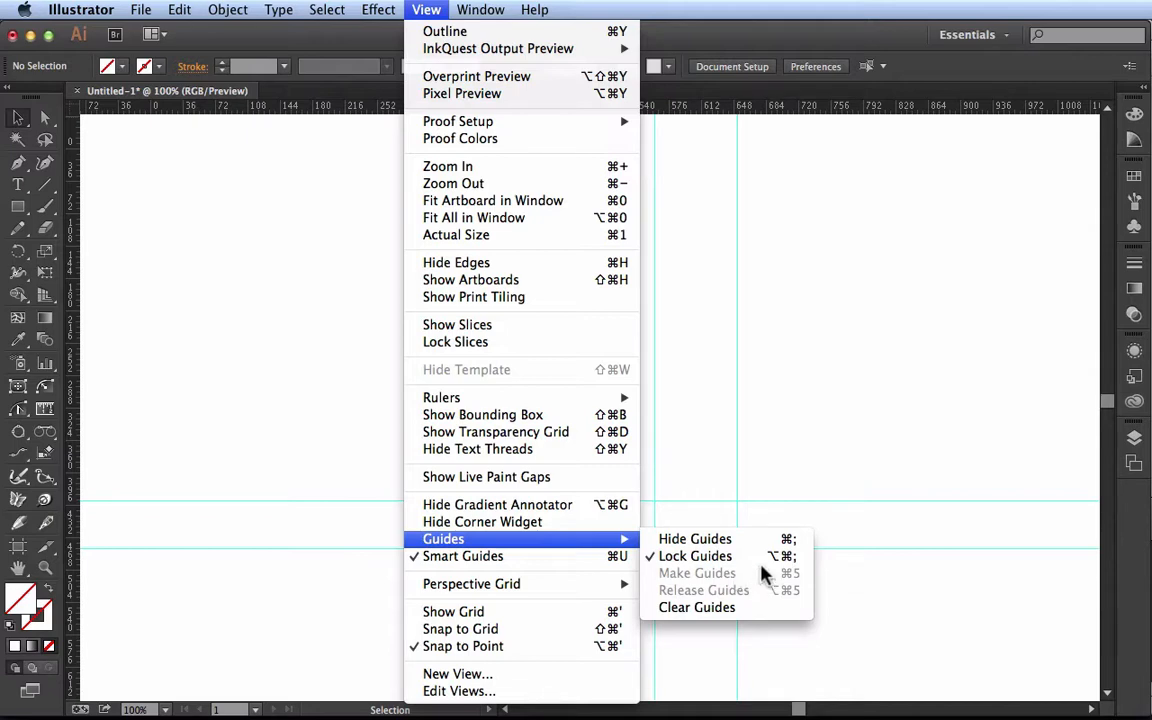
left_click(798, 443)
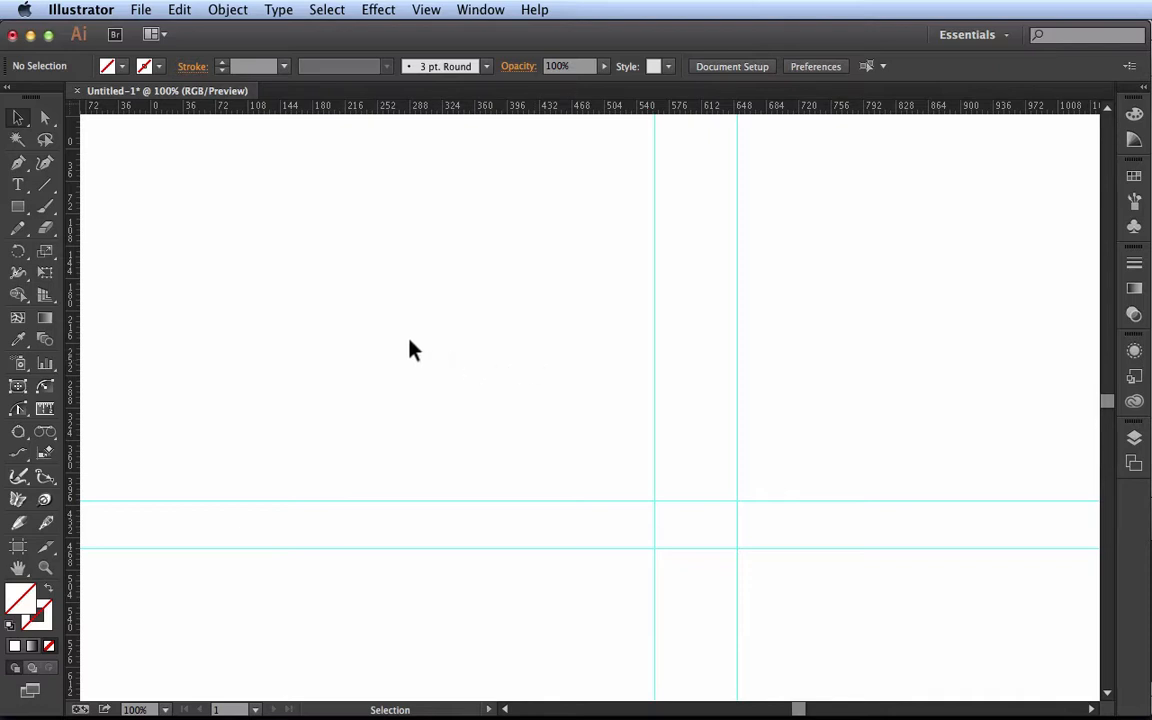
Draw a flat-topped hexagon beside the vertical guides and give it the default white fill and 1 pt black stroke
left_click(19, 208)
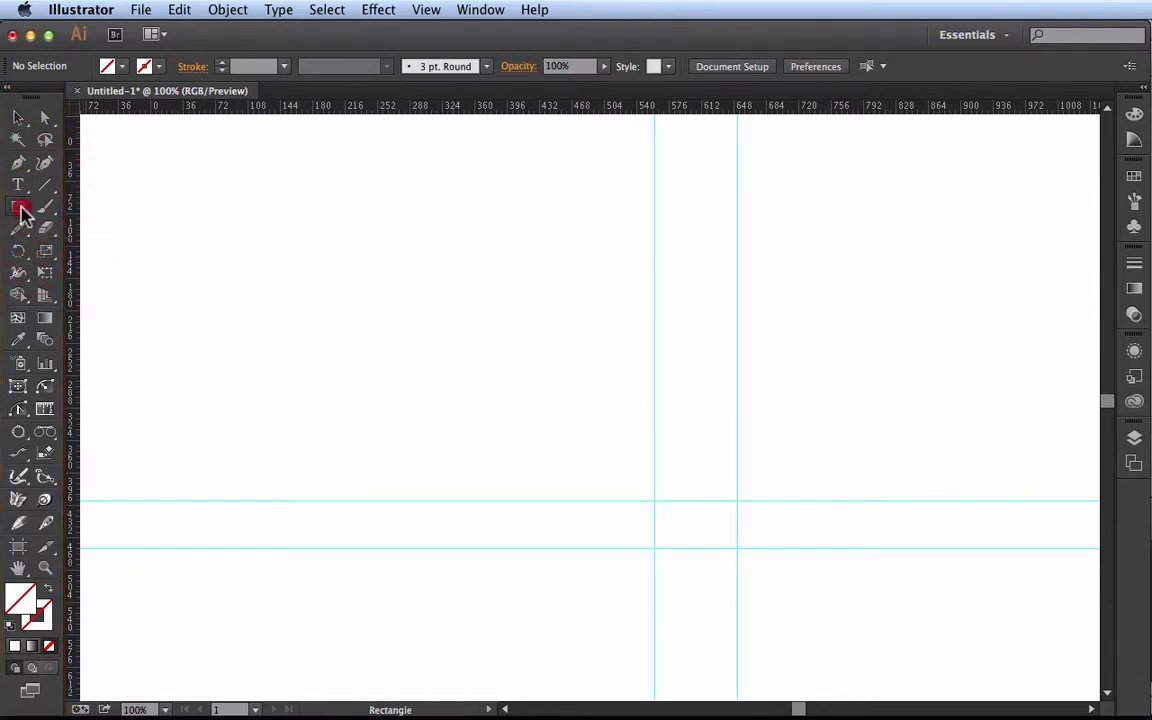
left_click_drag(22, 212, 155, 268)
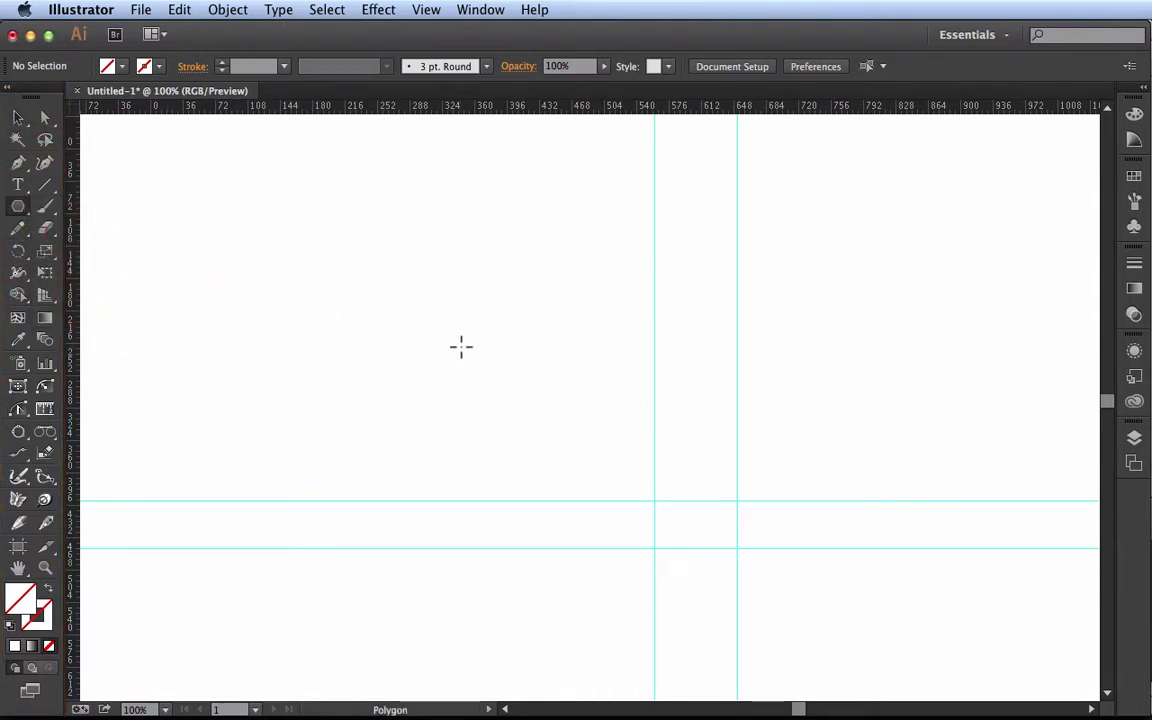
left_click_drag(461, 347, 469, 227)
key("shift")
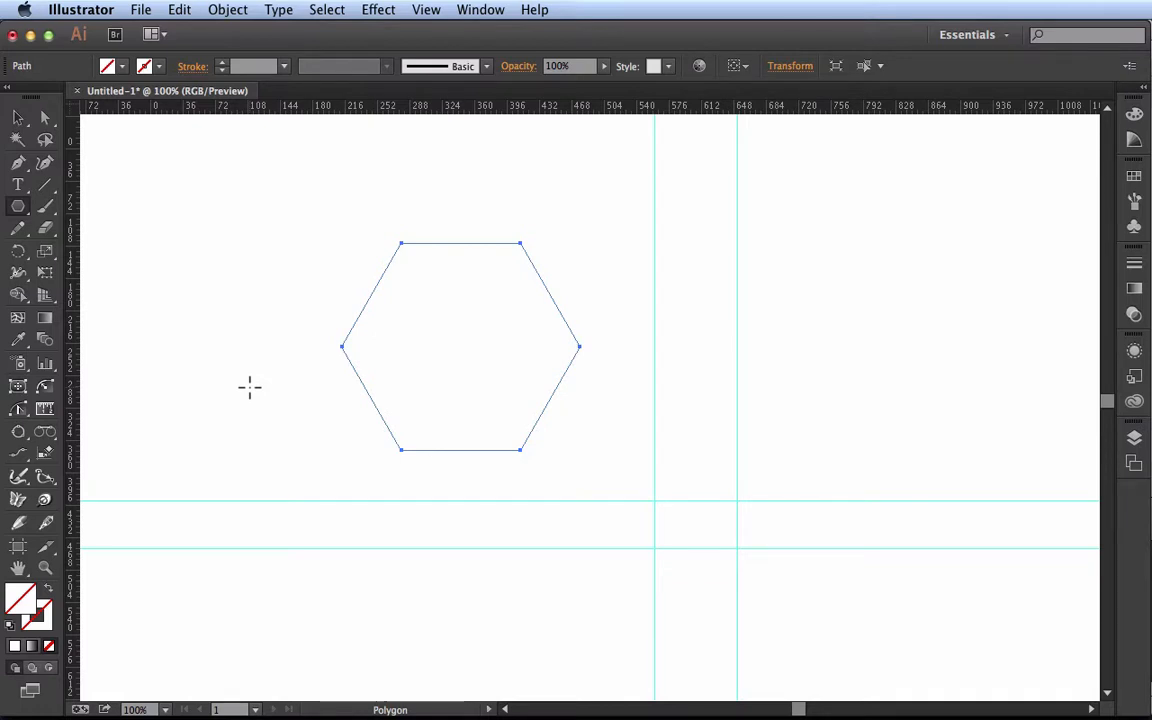
key("d")
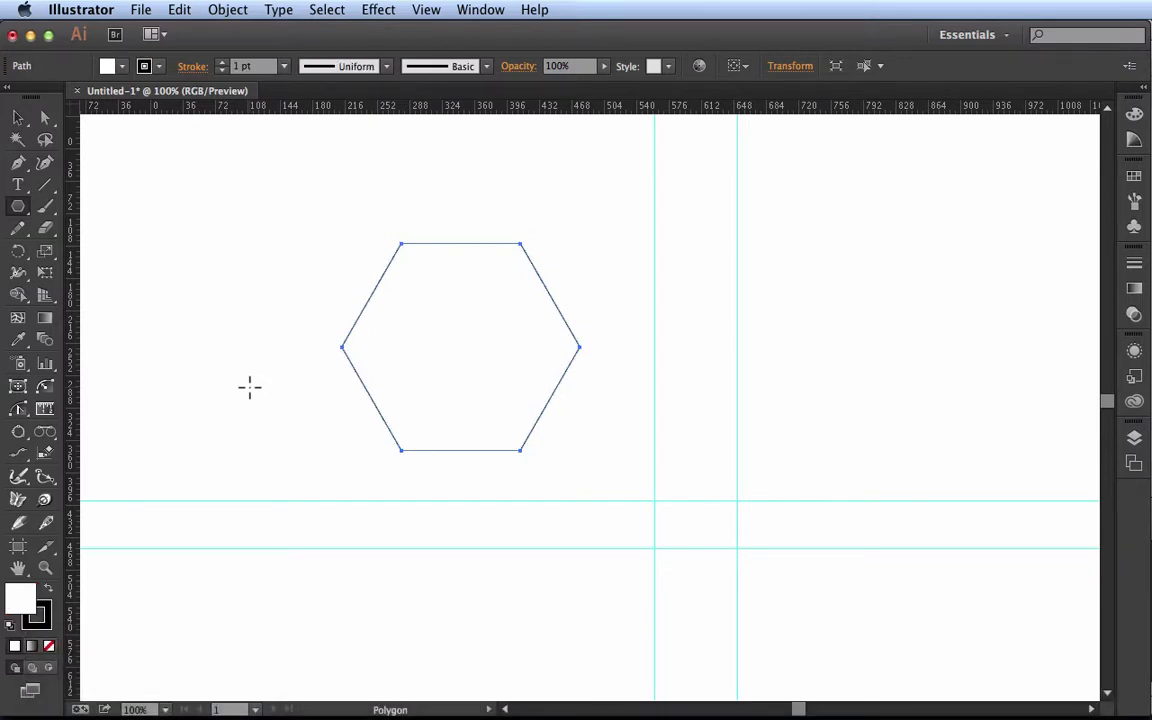
Convert the hexagon into a guide and undo the conversion
left_click(424, 12)
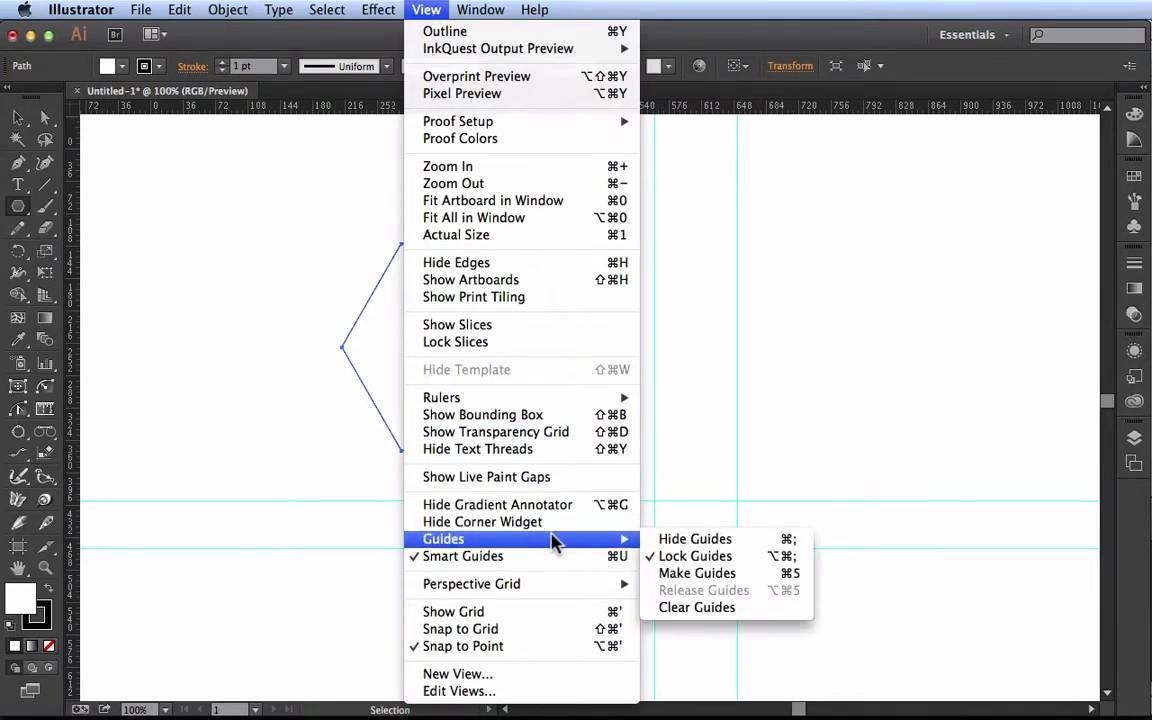
left_click(767, 574)
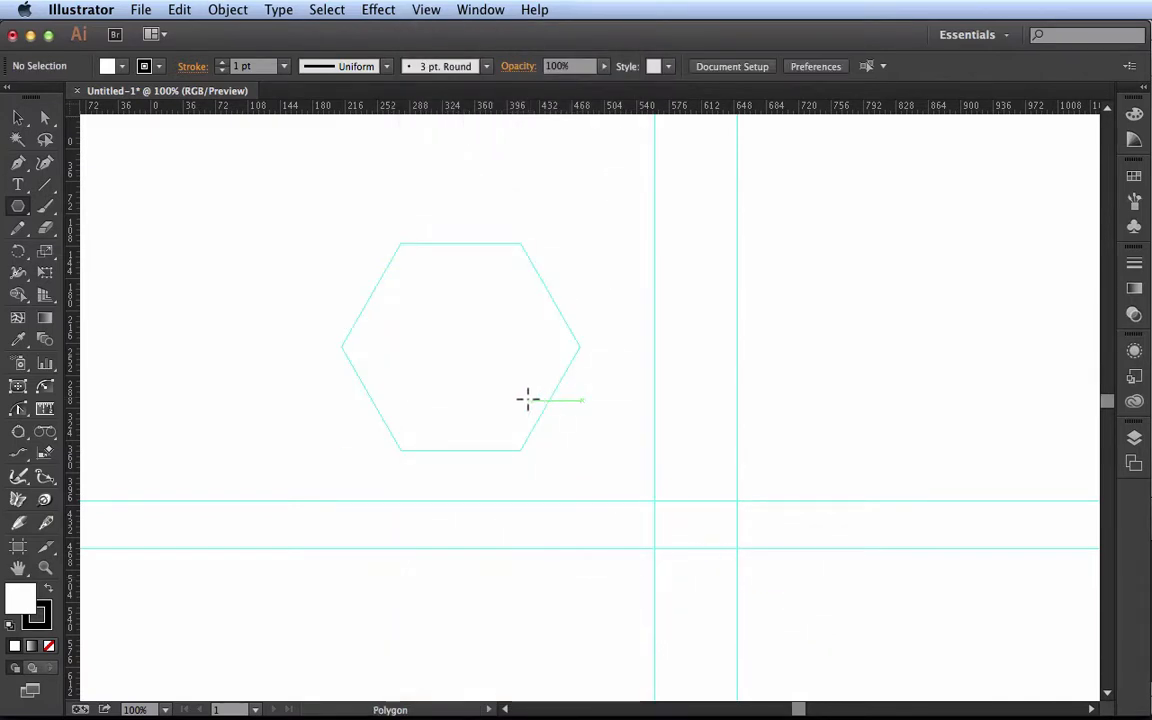
key("v")
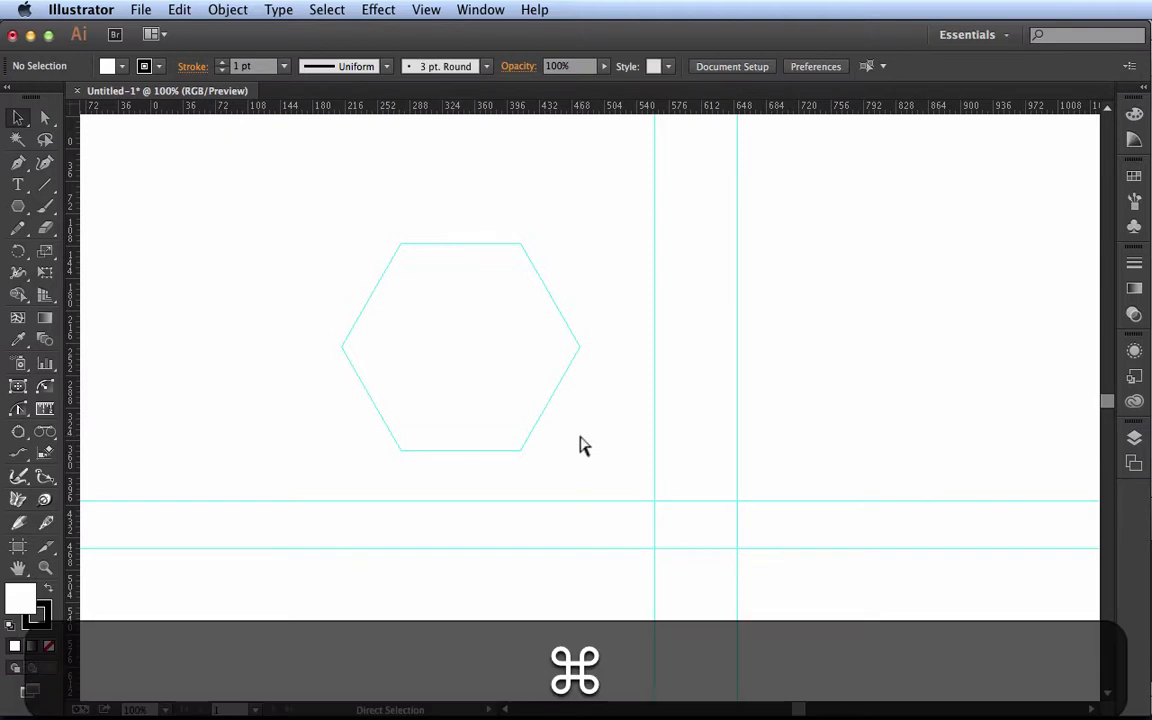
key("super+z")
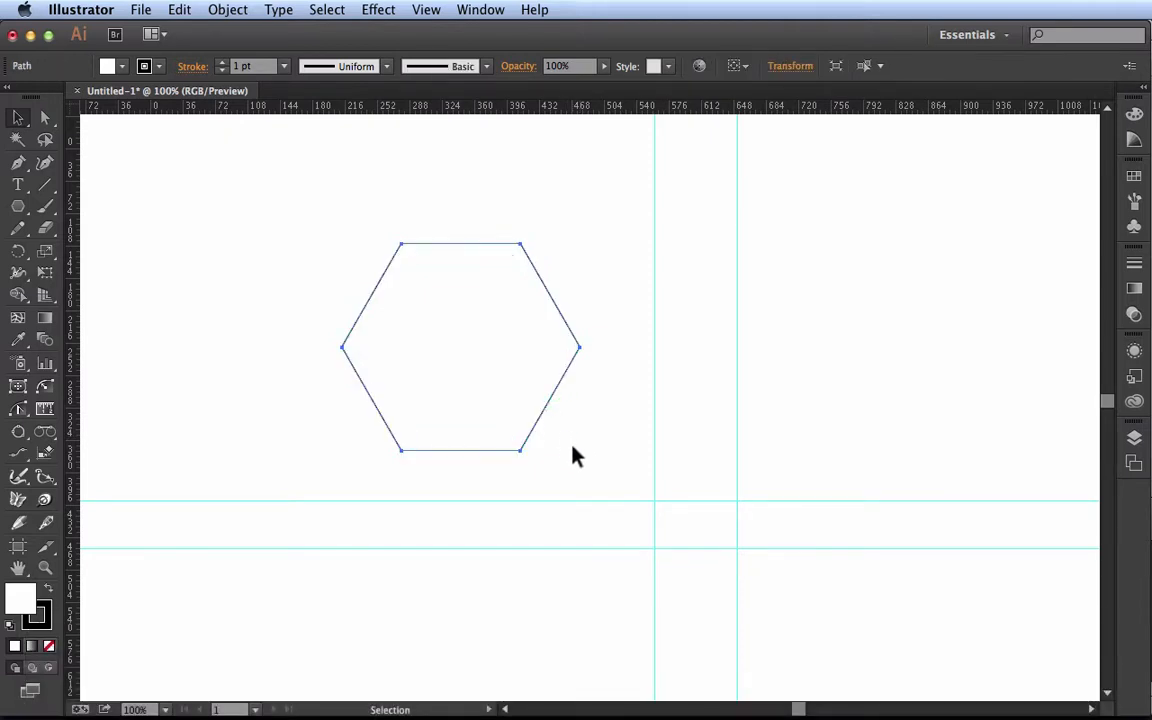
Widen the stroke on the hexagon's upper-left side to about 35.5 pt with the Width tool and convert the hexagon into a guide
key("shift+w")
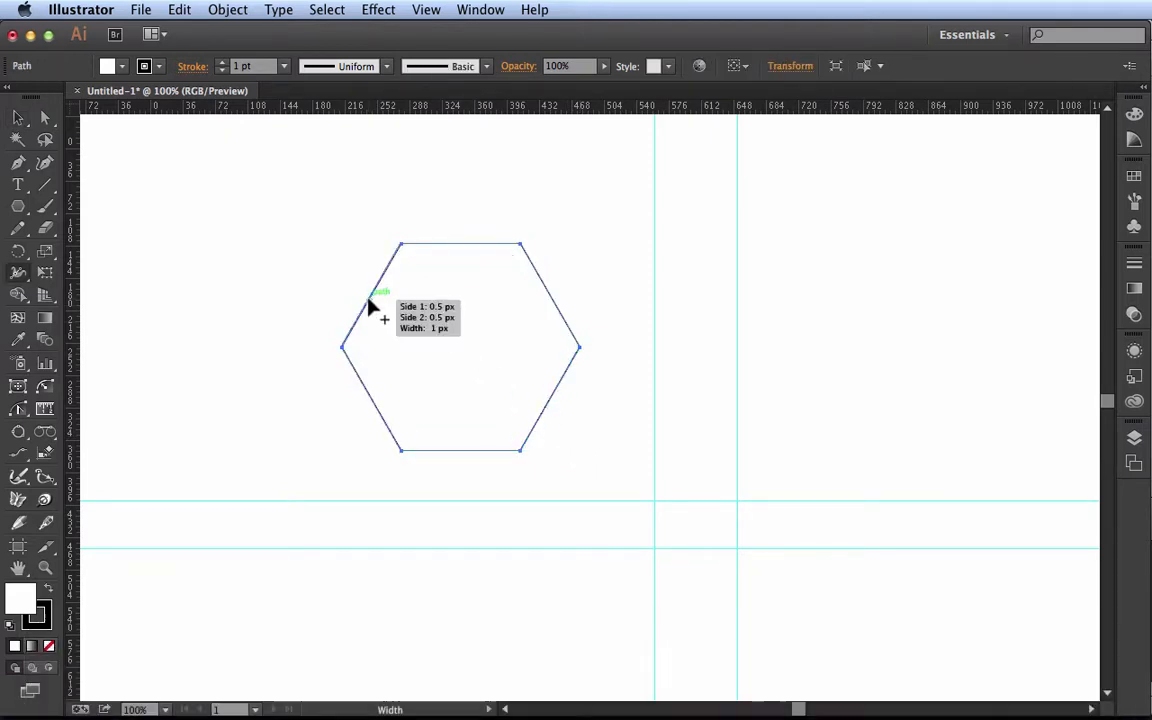
left_click_drag(372, 302, 355, 295)
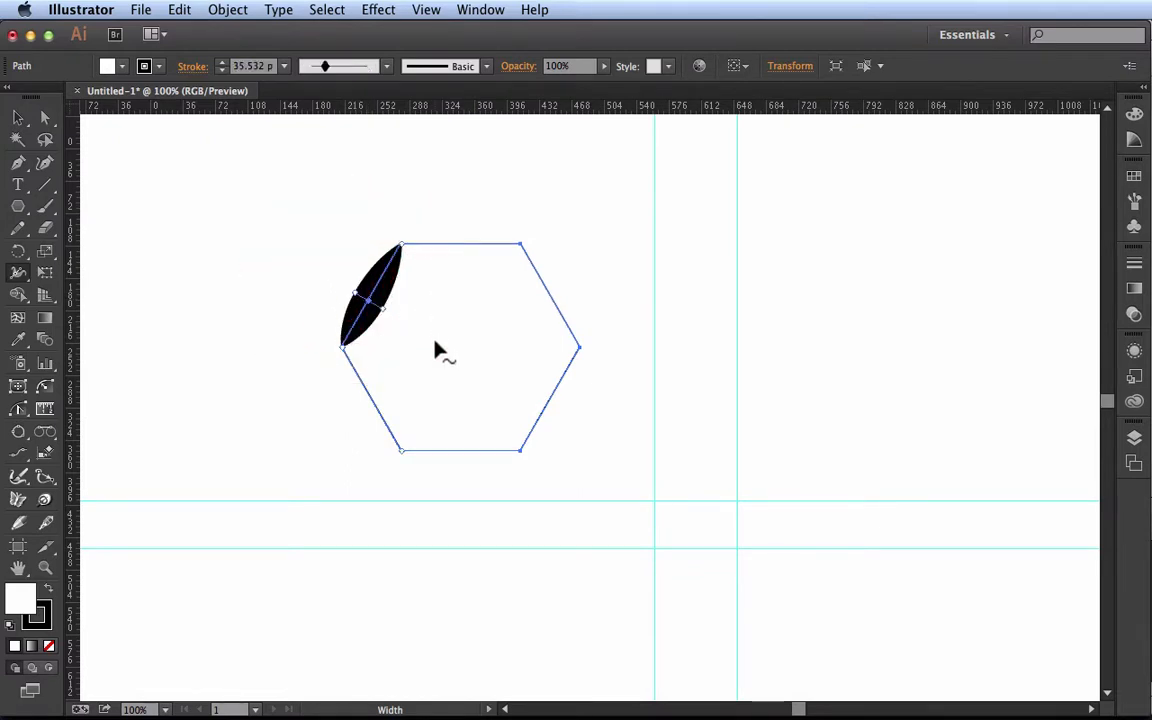
key("v")
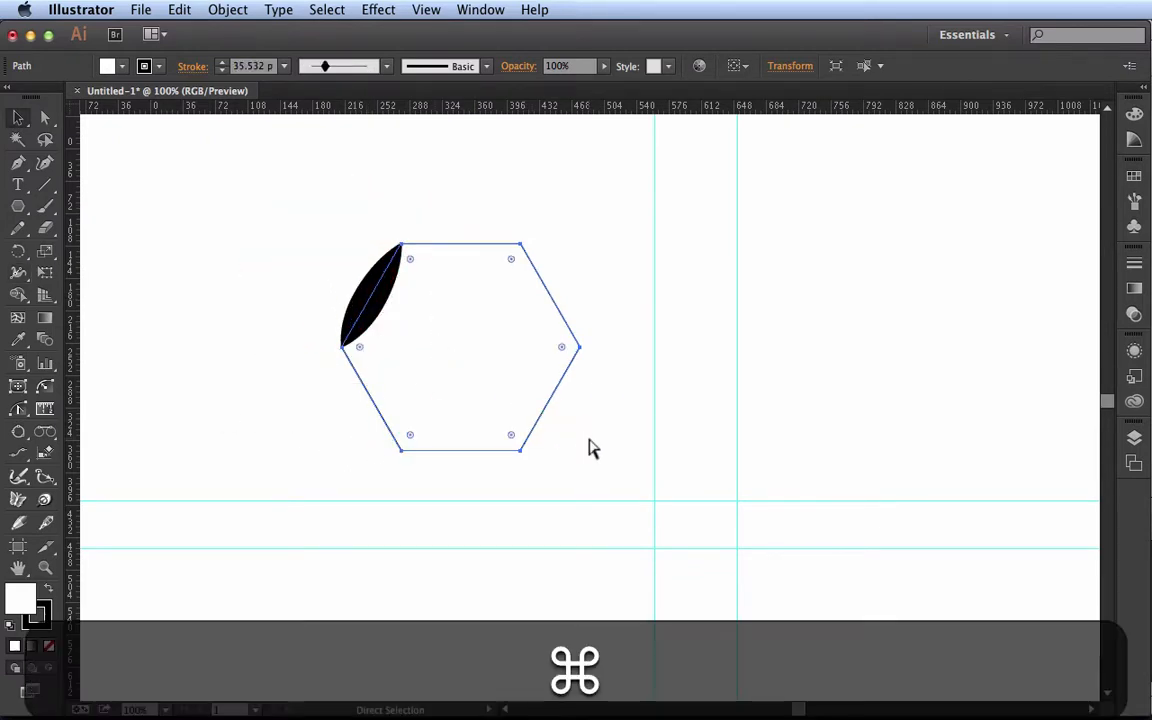
key("super+5")
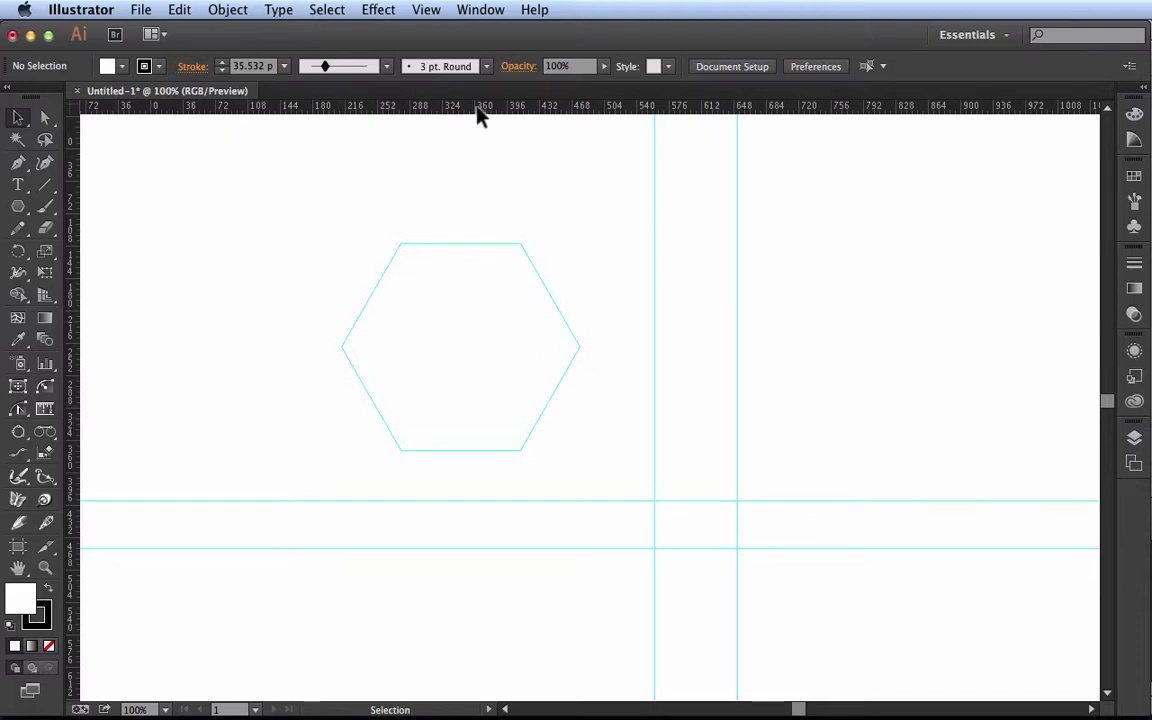
Unlock the guides, select the hexagonal guide and release it back into a regular path
left_click(425, 10)
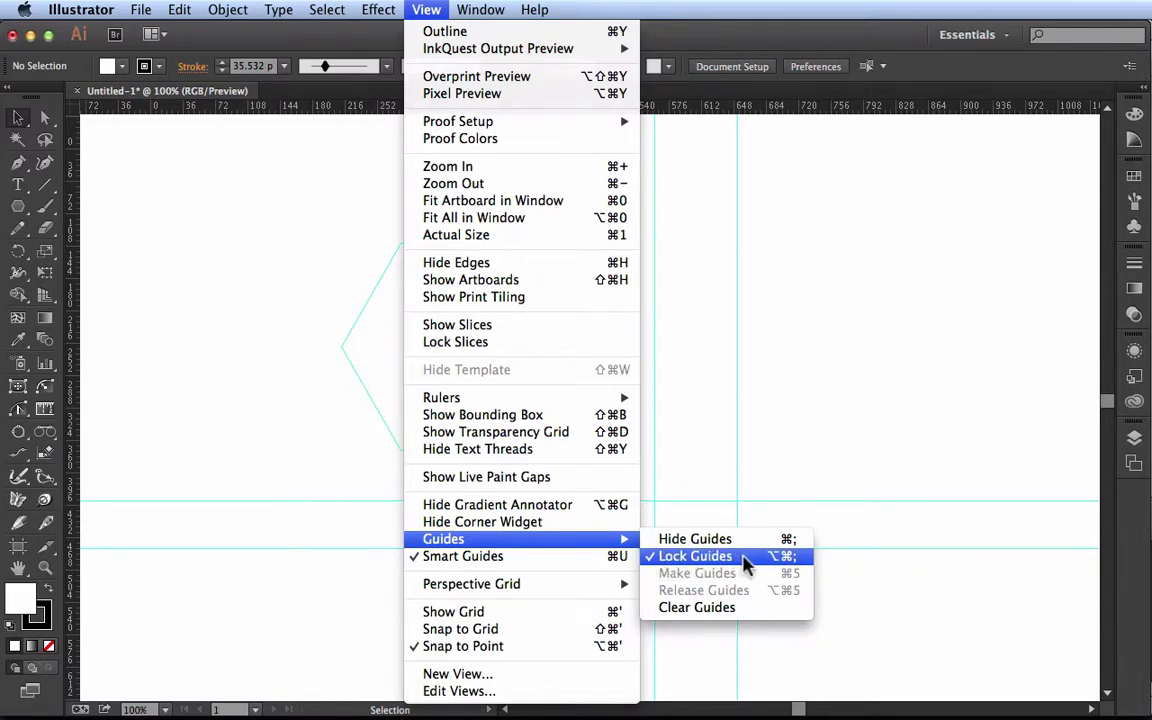
left_click(745, 562)
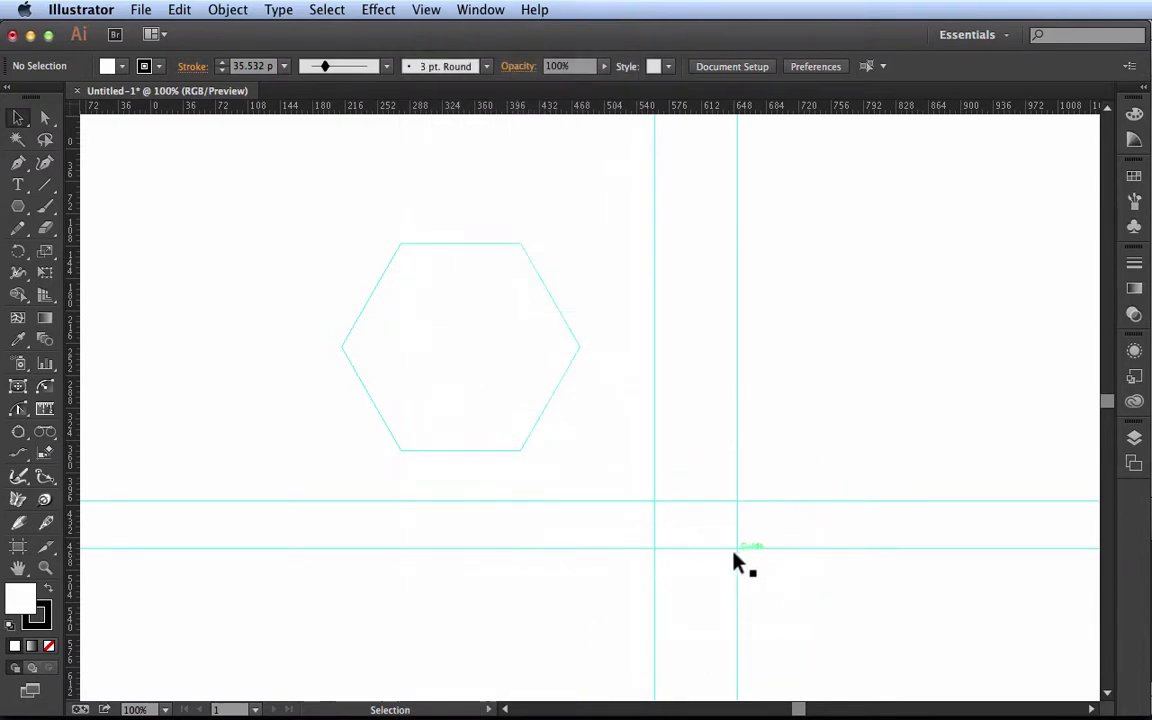
left_click(583, 418)
left_click_drag(585, 422, 509, 365)
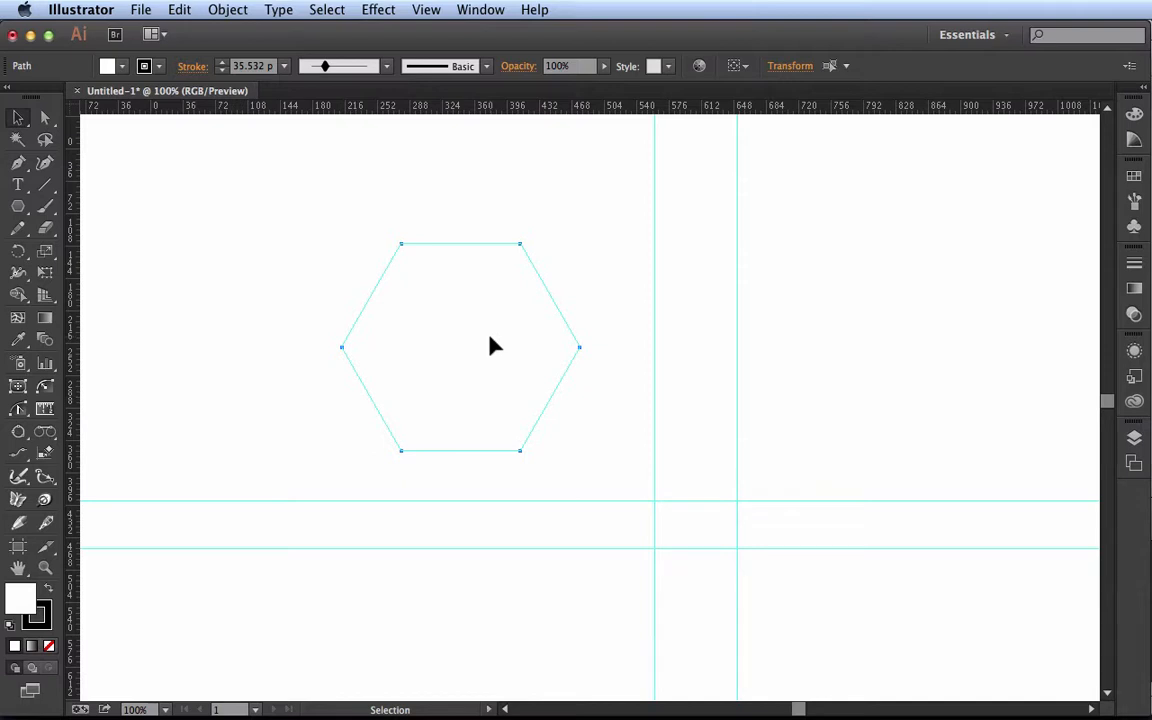
left_click(426, 10)
mouse_move(545, 546)
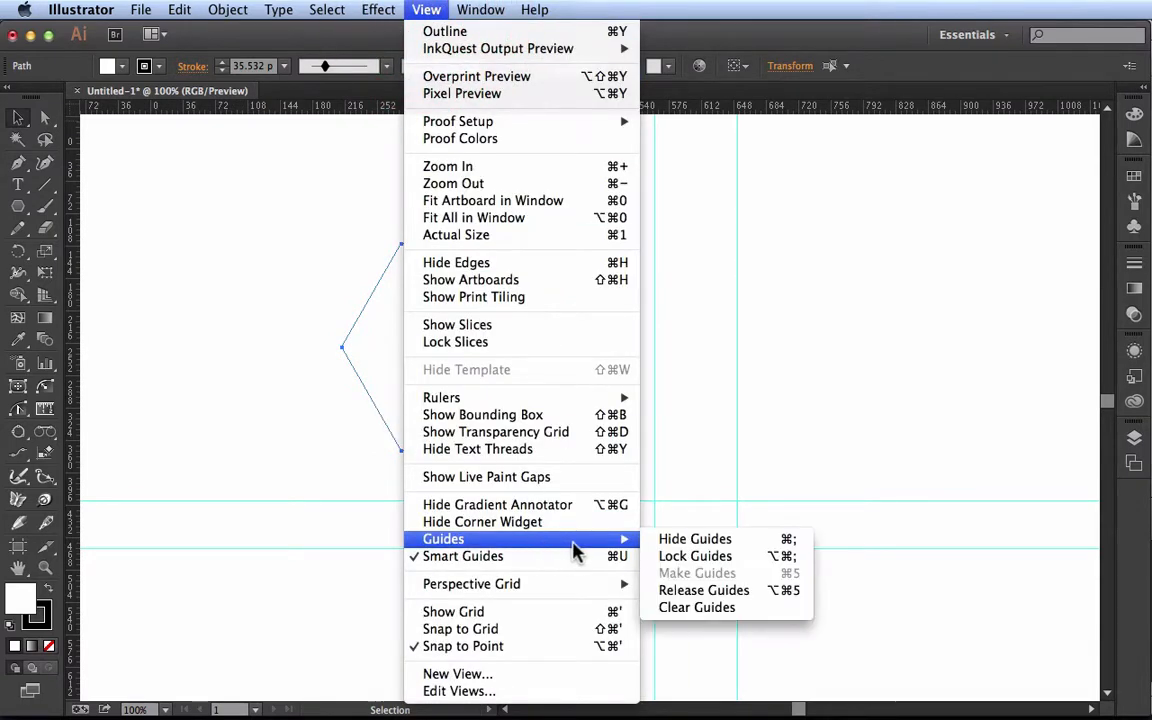
left_click(757, 592)
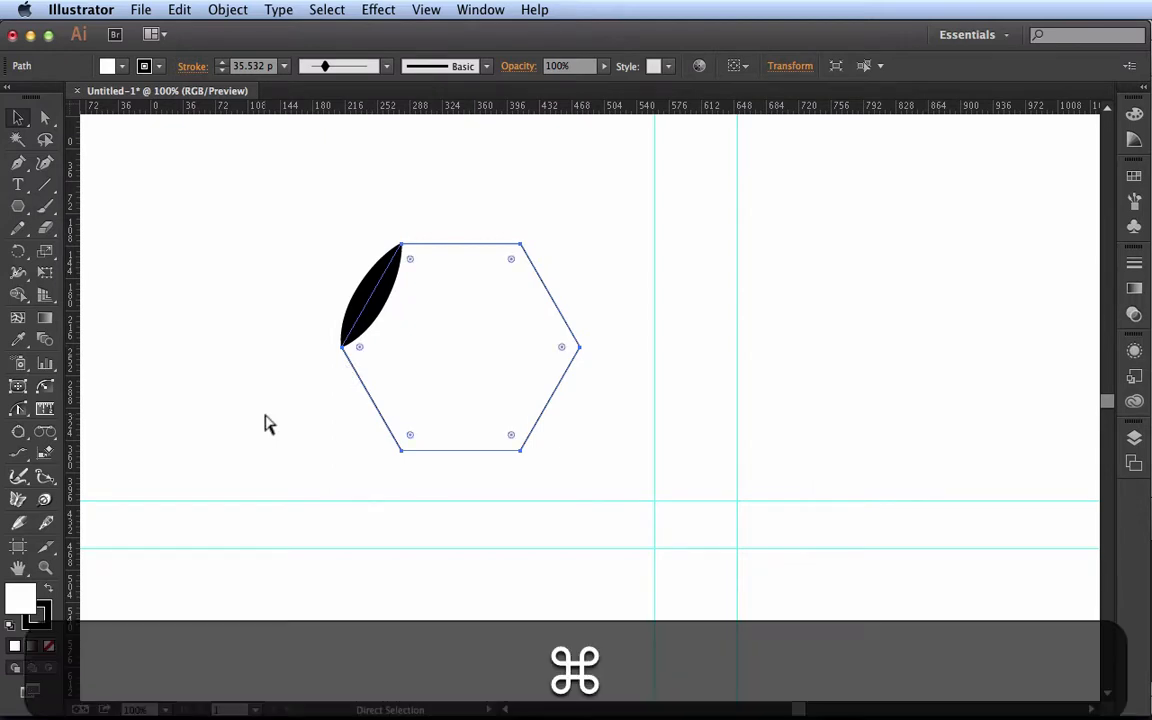
Convert the released hexagon into a guide again, reselect it and release it once more
key("super+5")
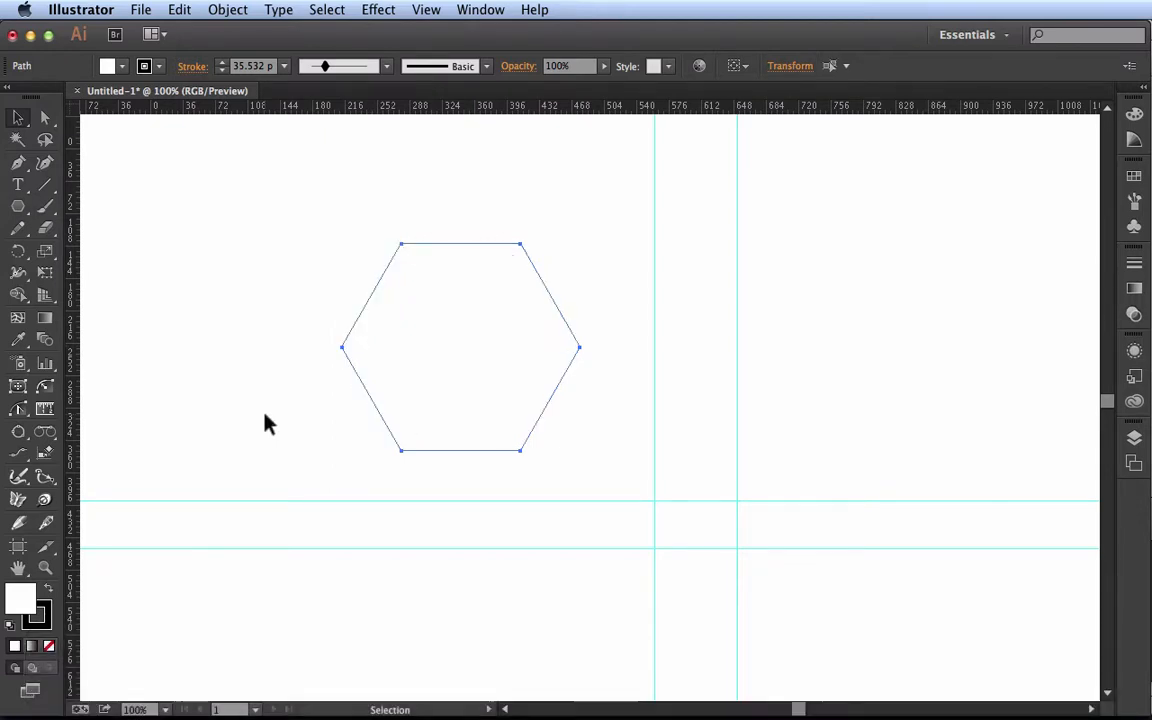
key("super+5")
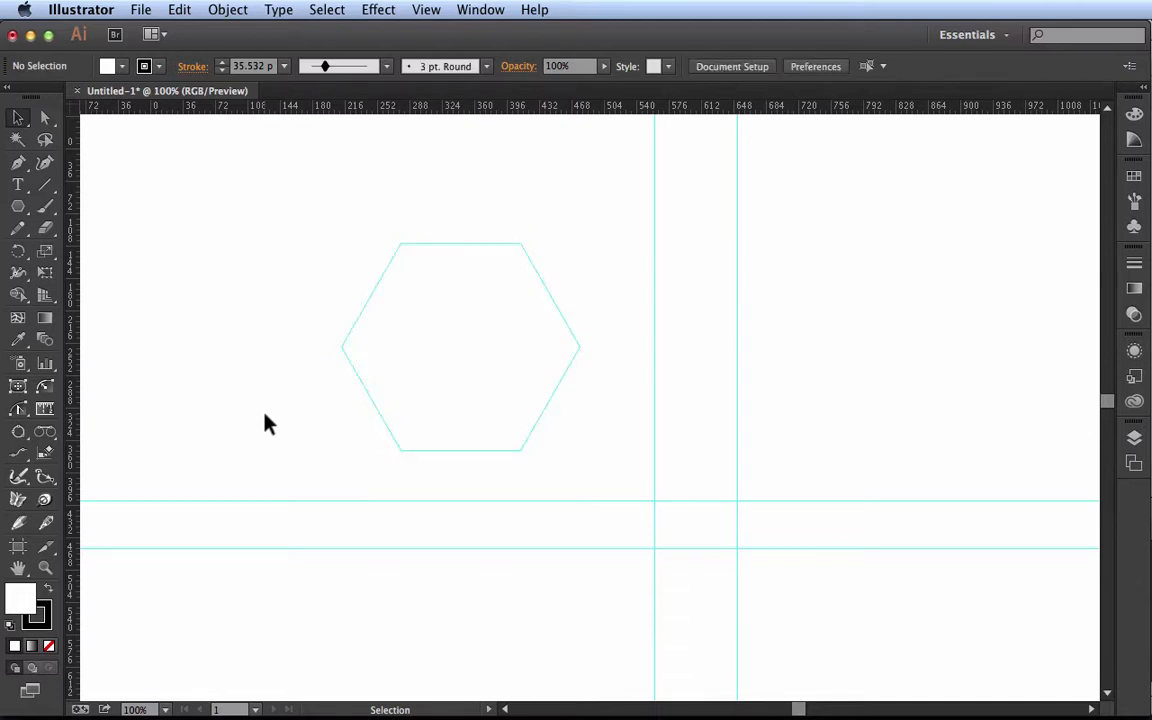
left_click_drag(334, 424, 417, 375)
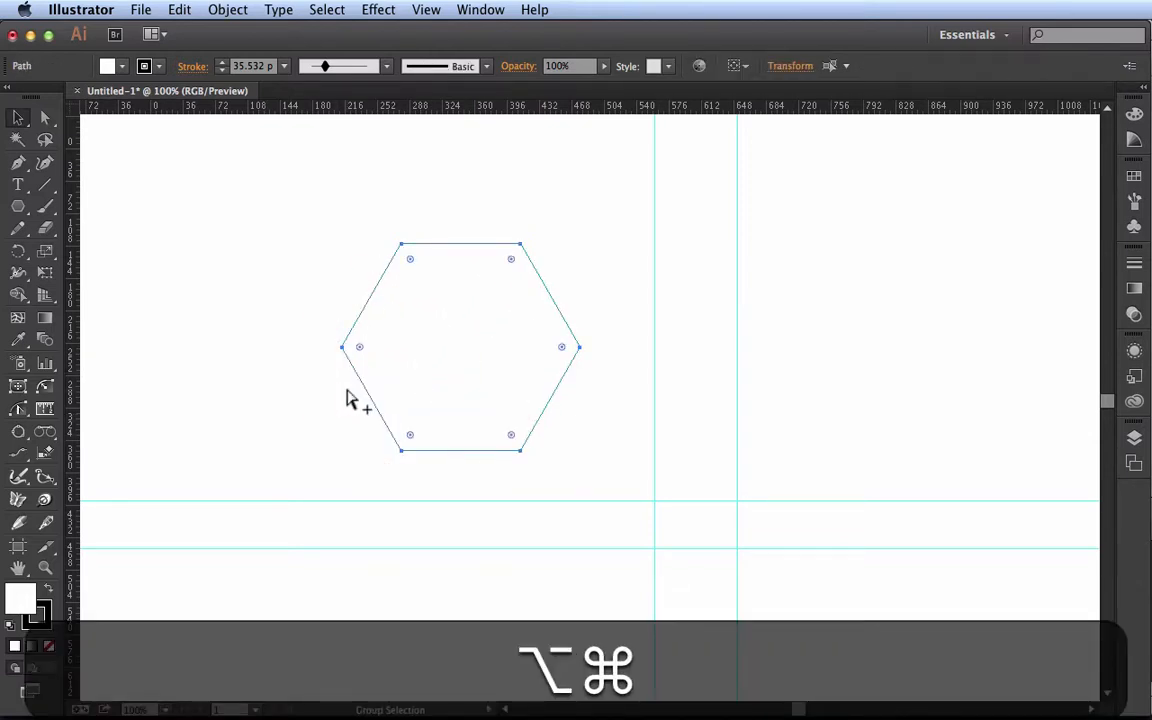
key("super+alt+5")
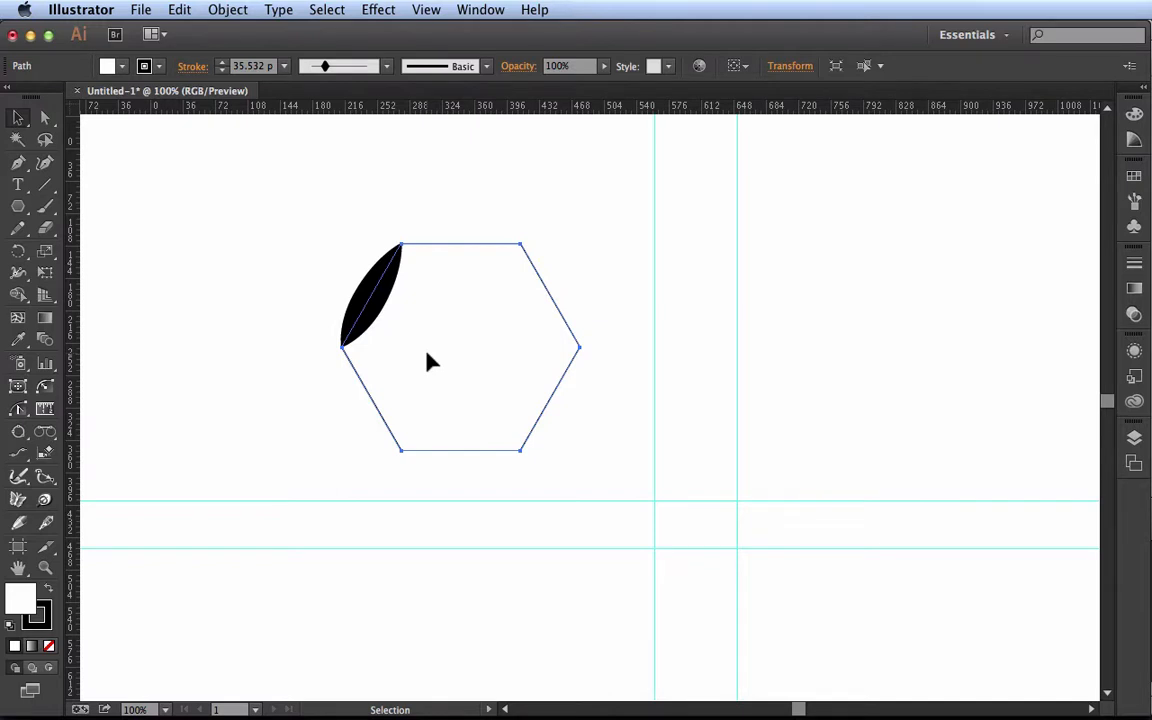
Clear all remaining guides from the document, select the hexagon to check it and deselect it
left_click(426, 10)
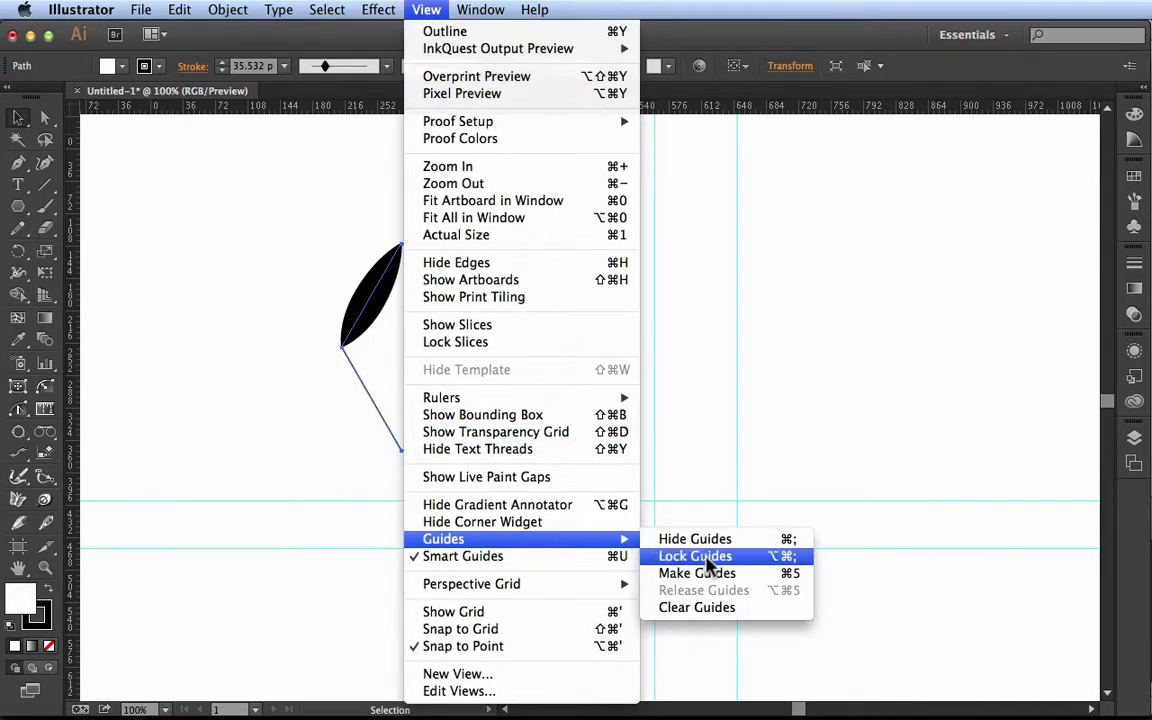
left_click(768, 616)
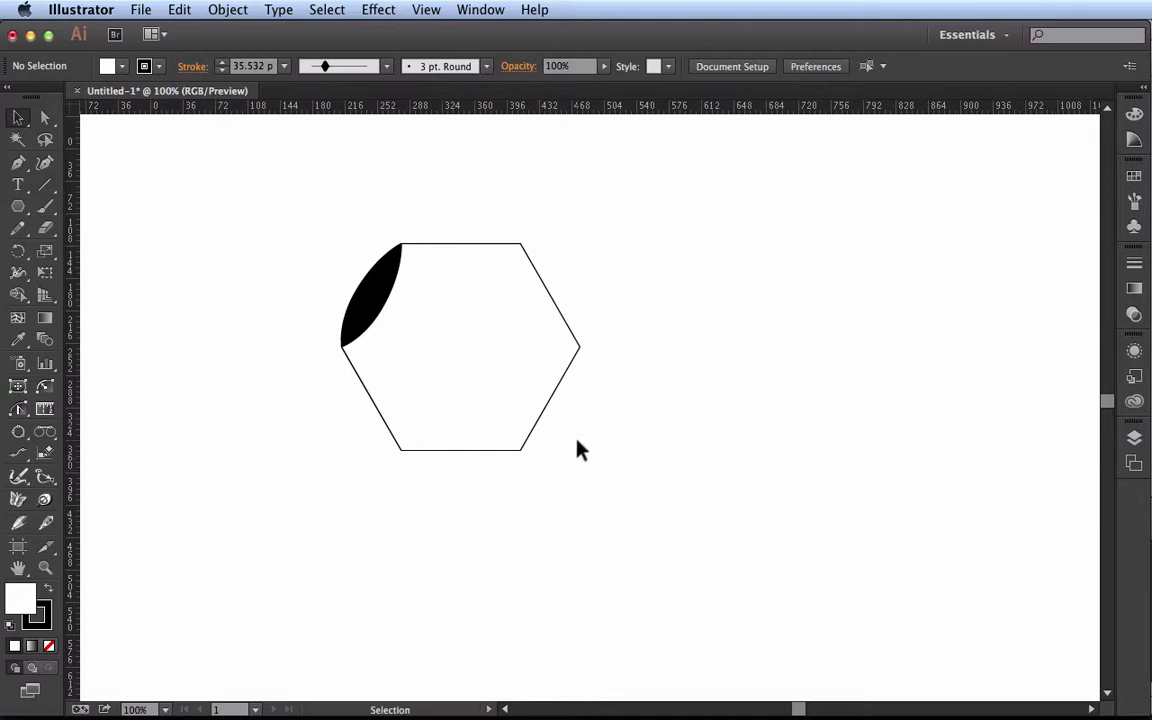
left_click_drag(577, 449, 476, 347)
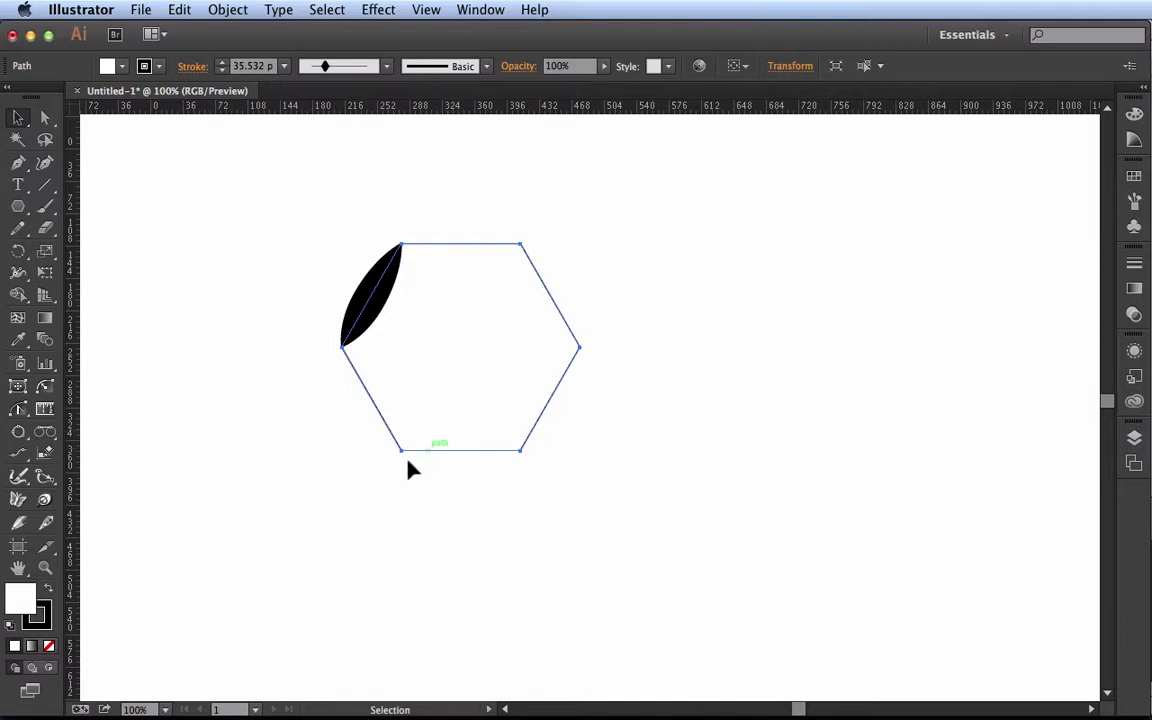
left_click(325, 447)
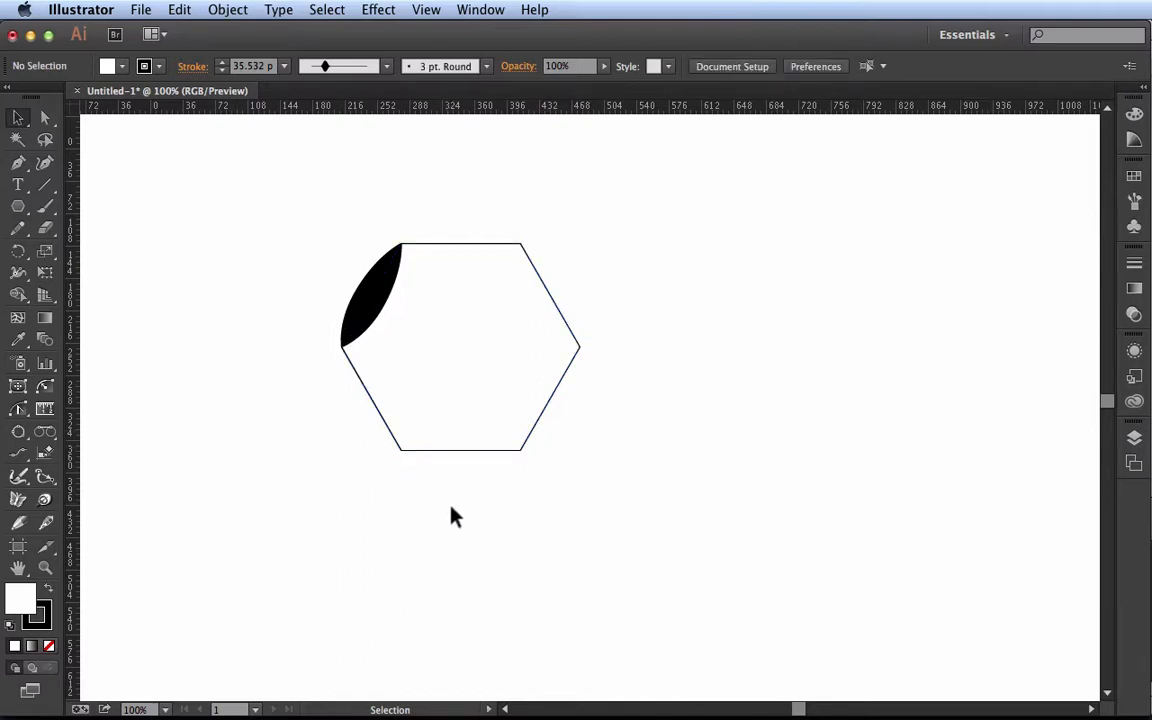